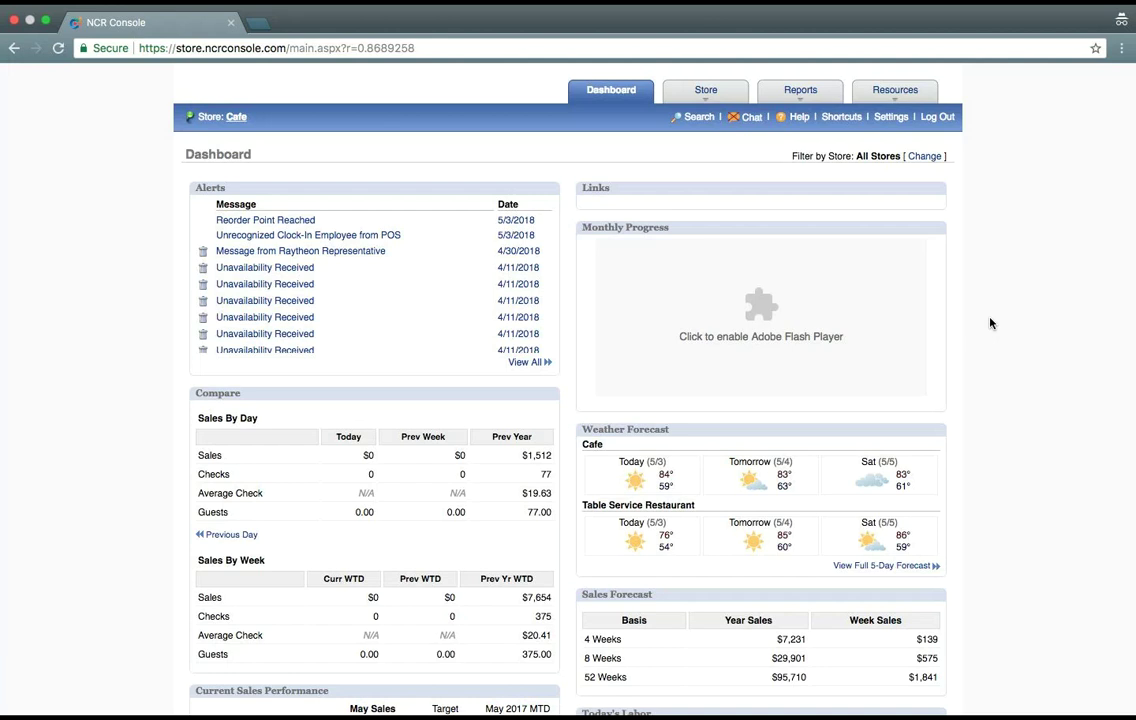
scroll(990, 322, down, 10)
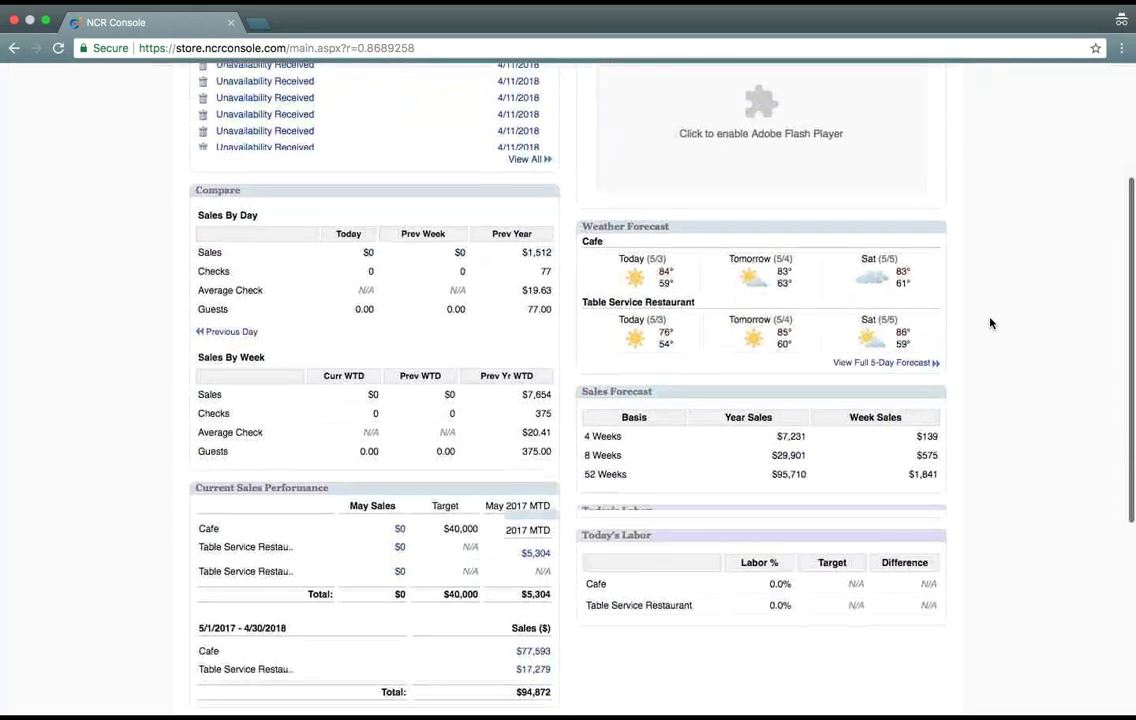
scroll(990, 320, up, 9)
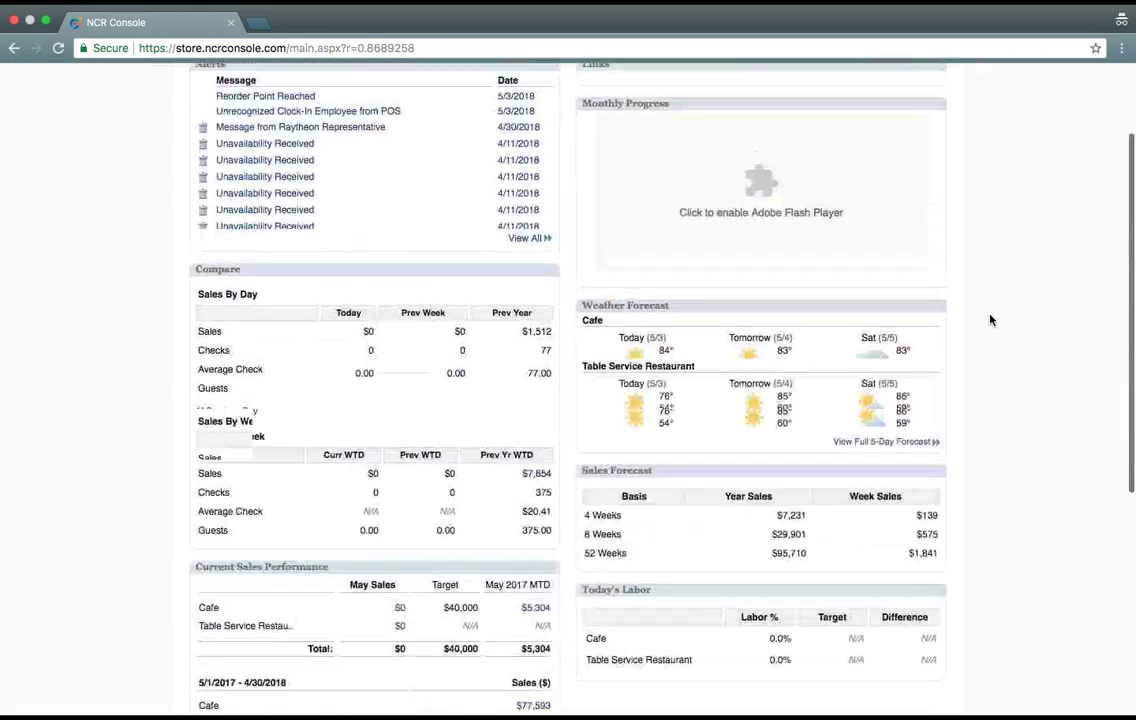
scroll(990, 320, up, 2)
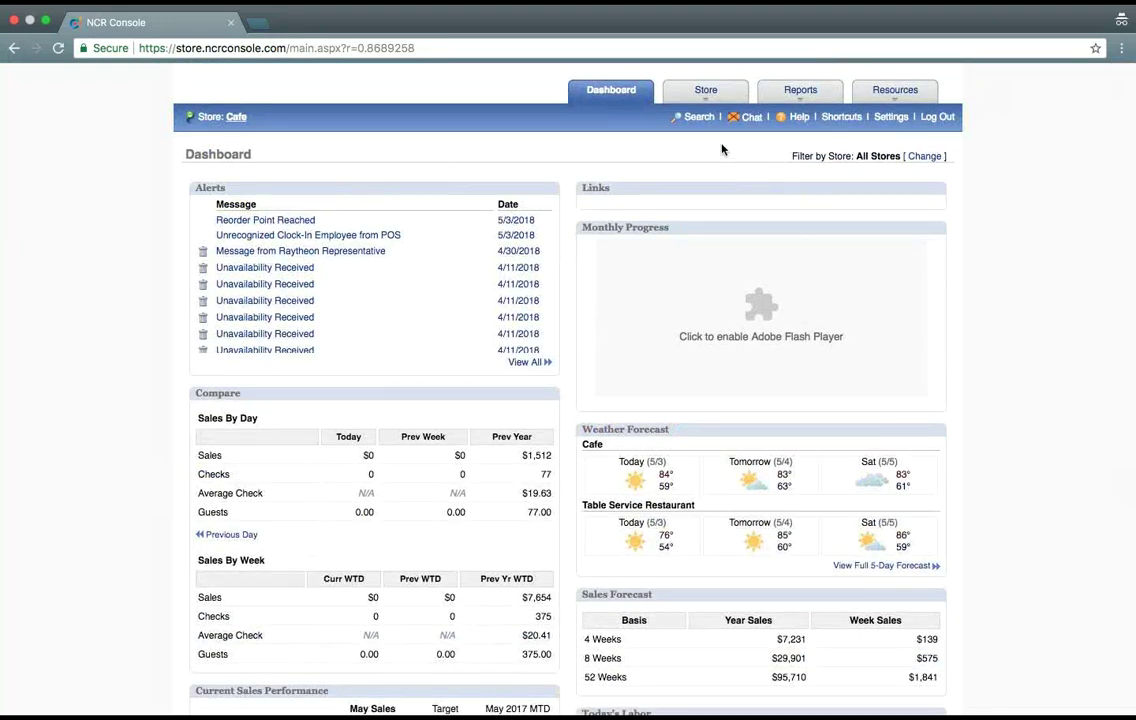
- Open the Inventory Tools page from the Cafe store's product management area
click(712, 95)
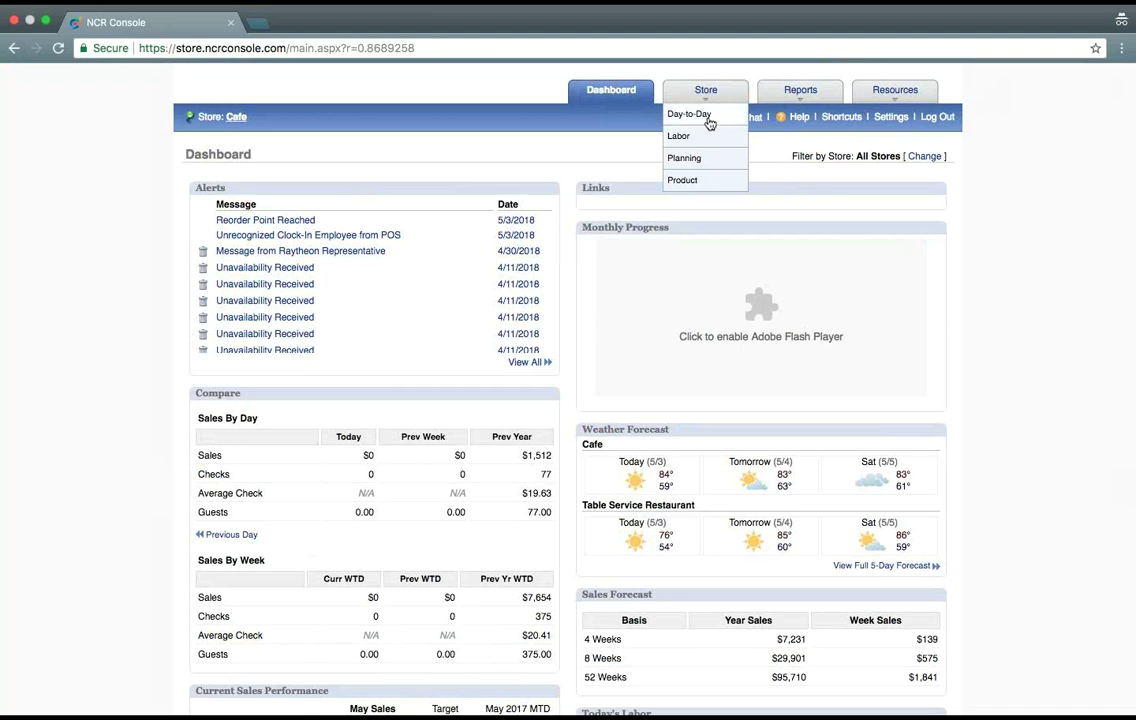
click(697, 182)
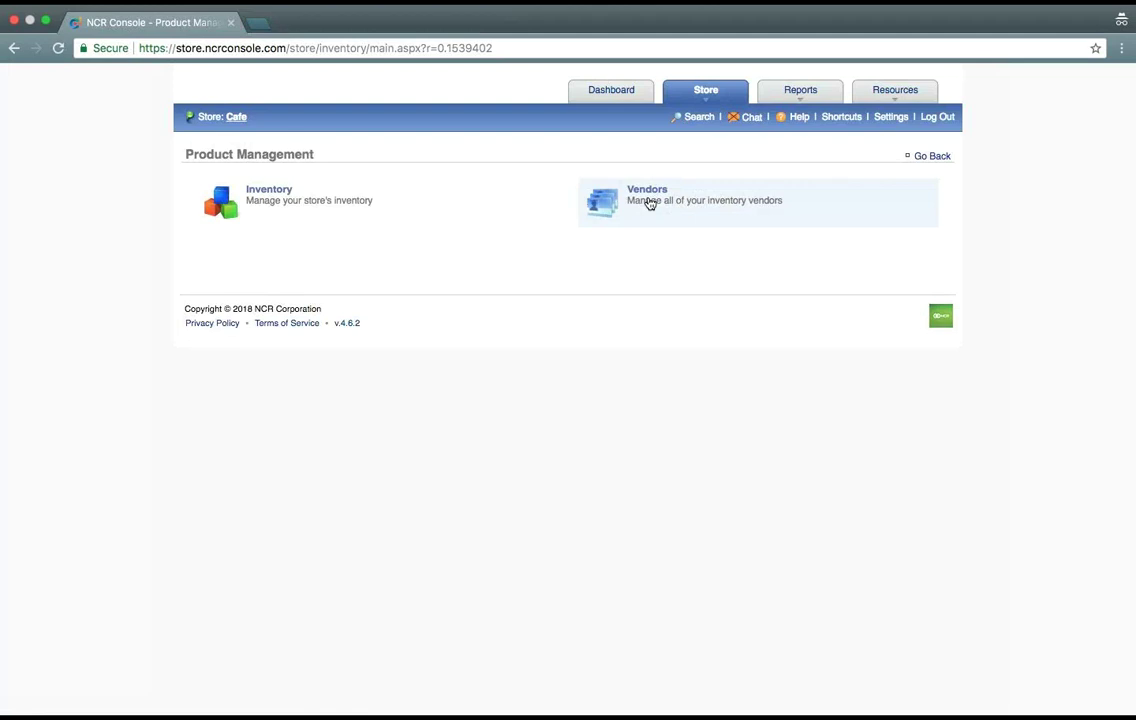
click(370, 210)
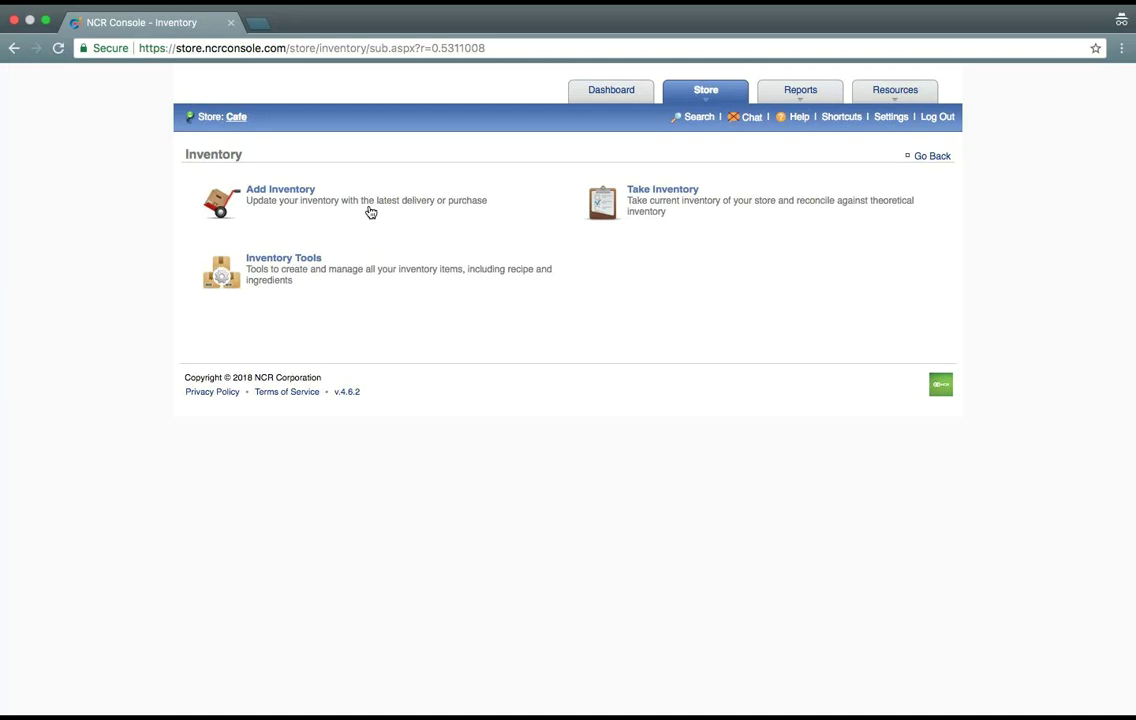
click(333, 275)
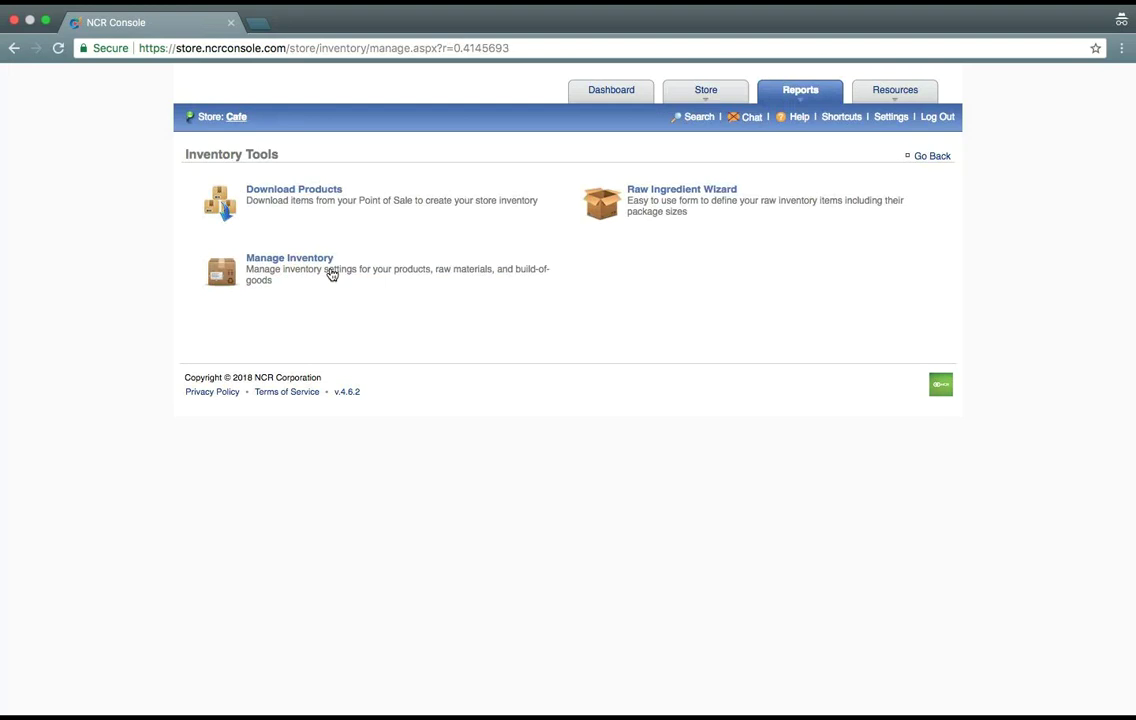
- Download all listed inventory items from the point of sale and confirm the download
click(352, 205)
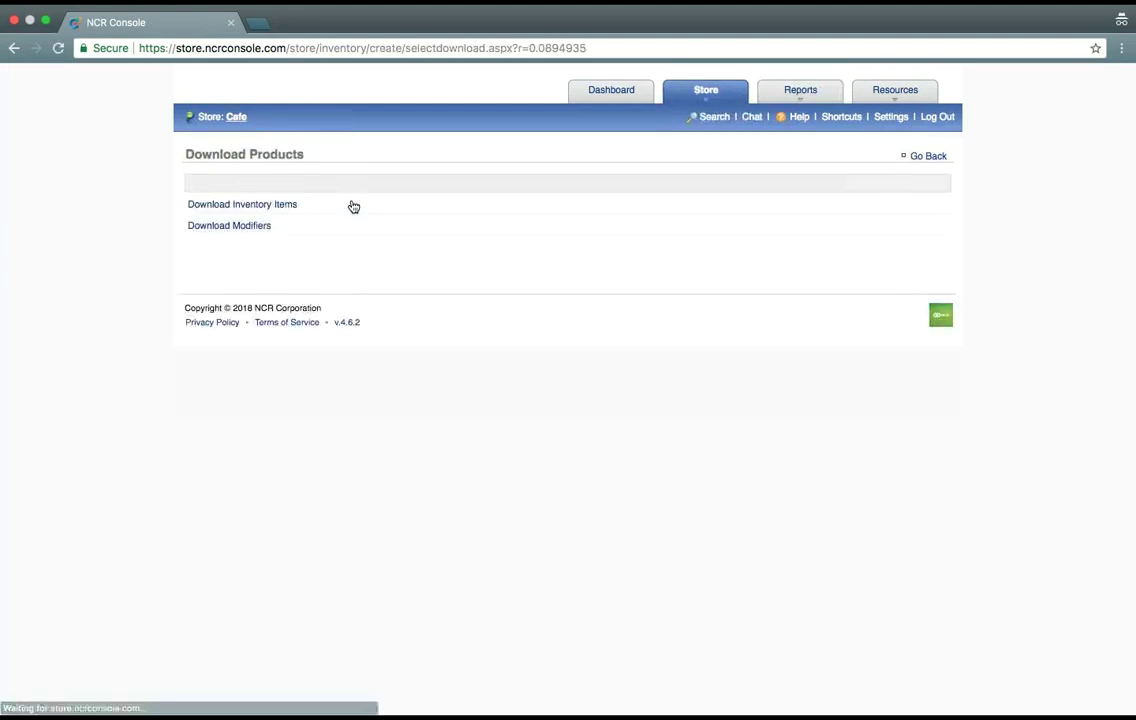
click(290, 209)
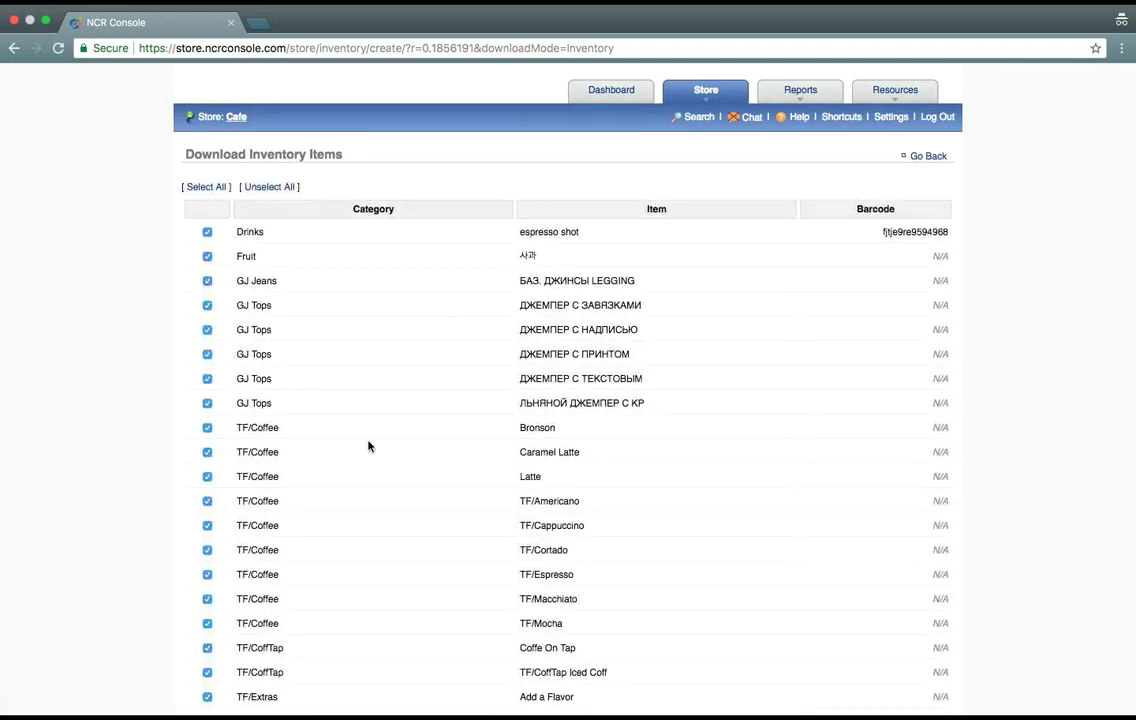
scroll(619, 374, down, 15)
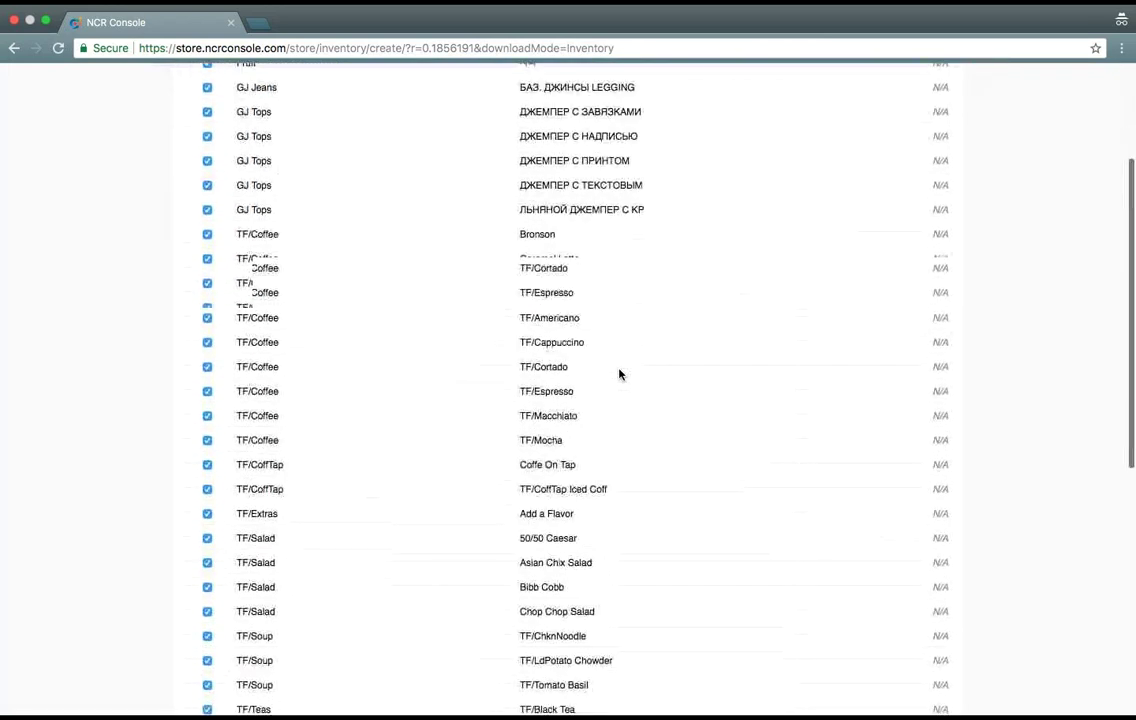
scroll(619, 374, down, 5)
click(823, 598)
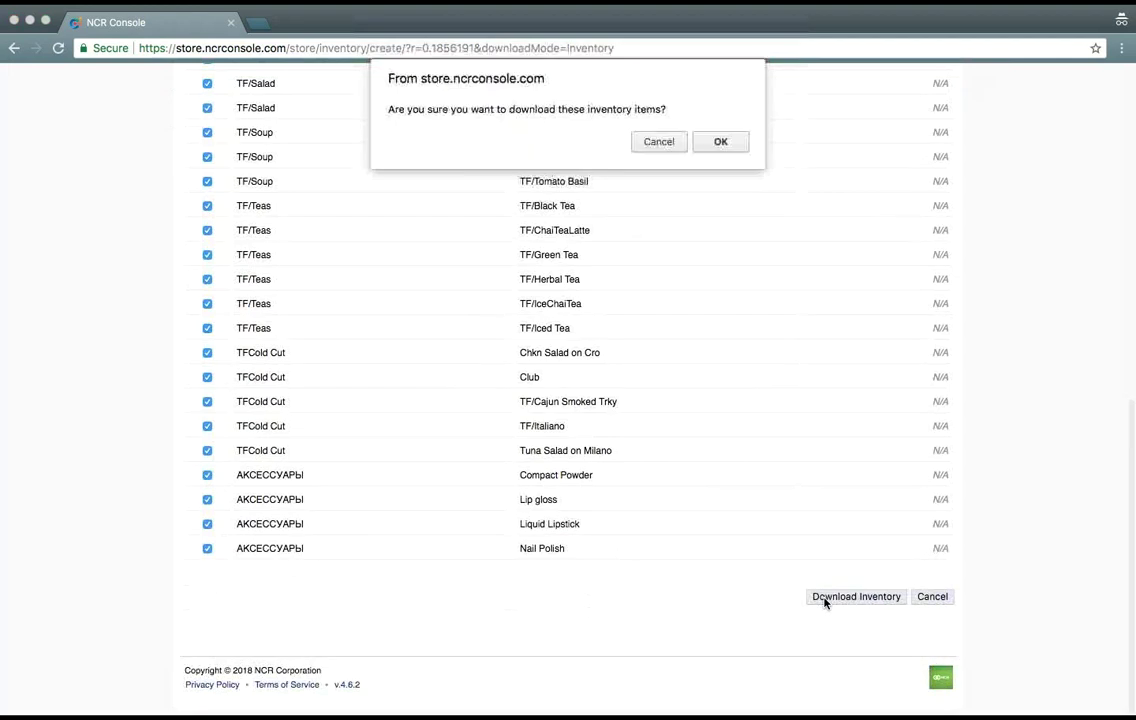
click(739, 149)
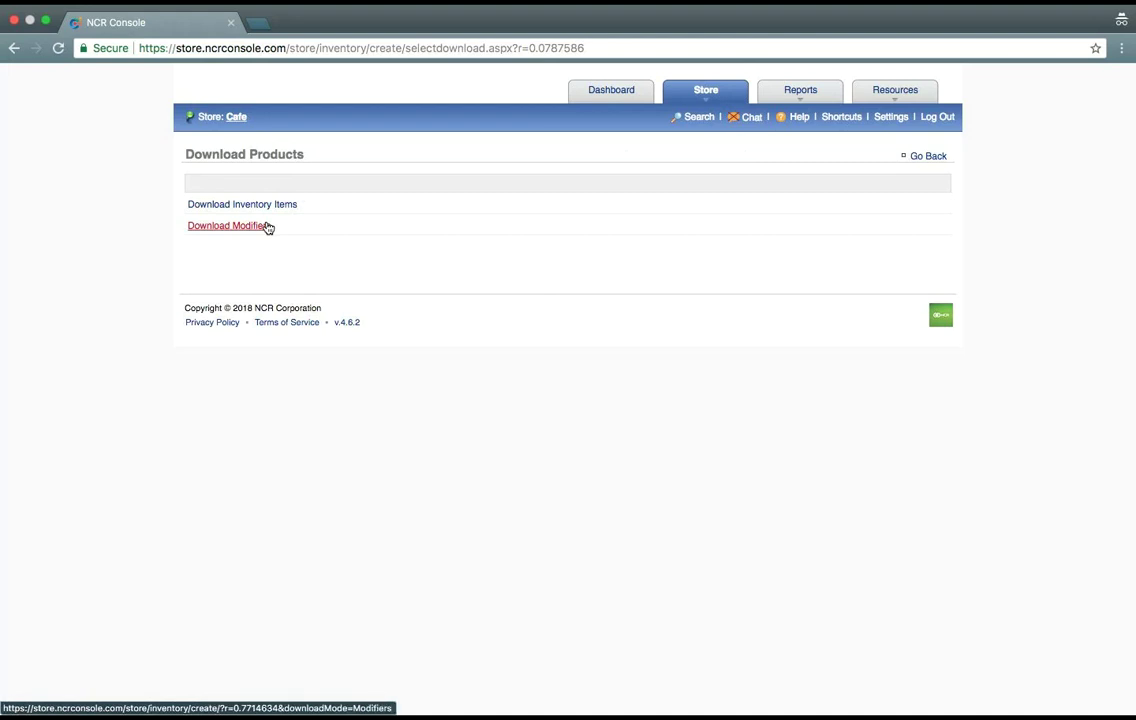
- Start a new ingredient in the Raw Ingredient Wizard with category *DRY GOODS and item name Napkins
click(940, 160)
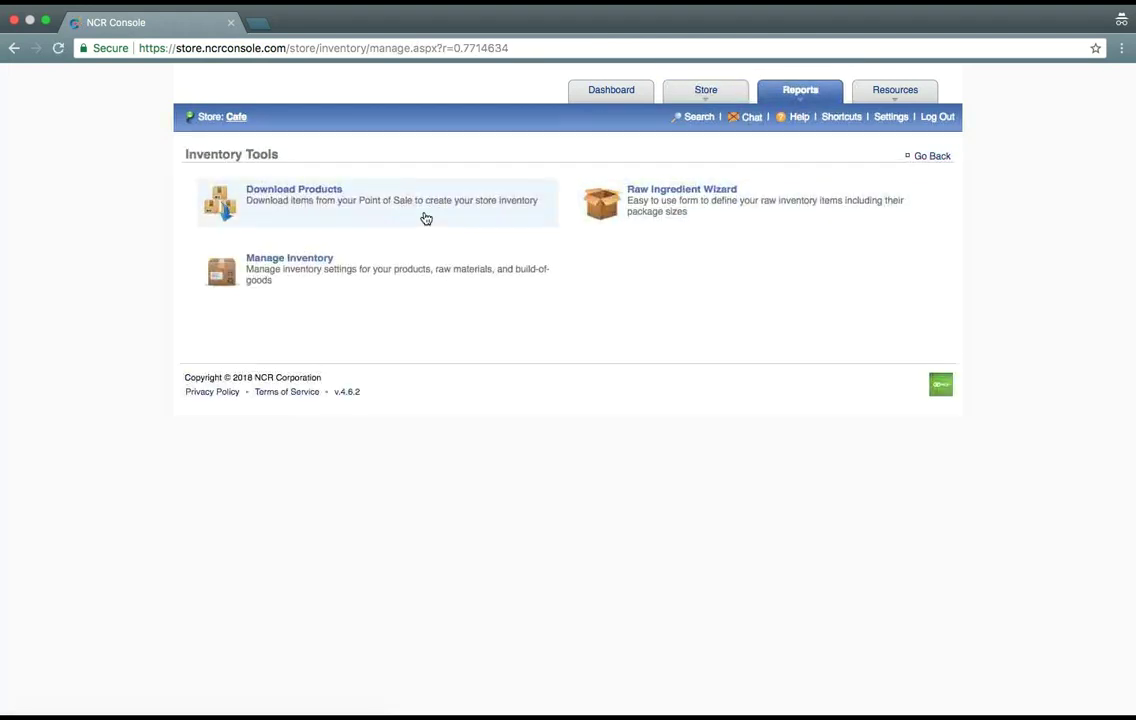
click(720, 229)
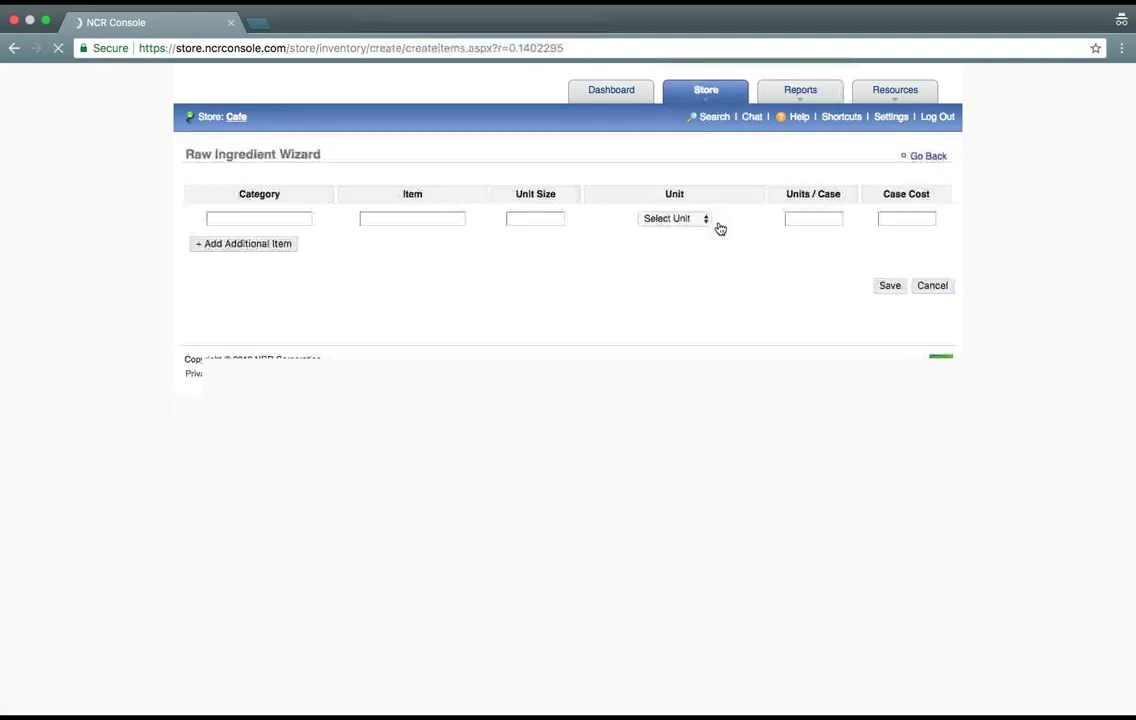
click(242, 220)
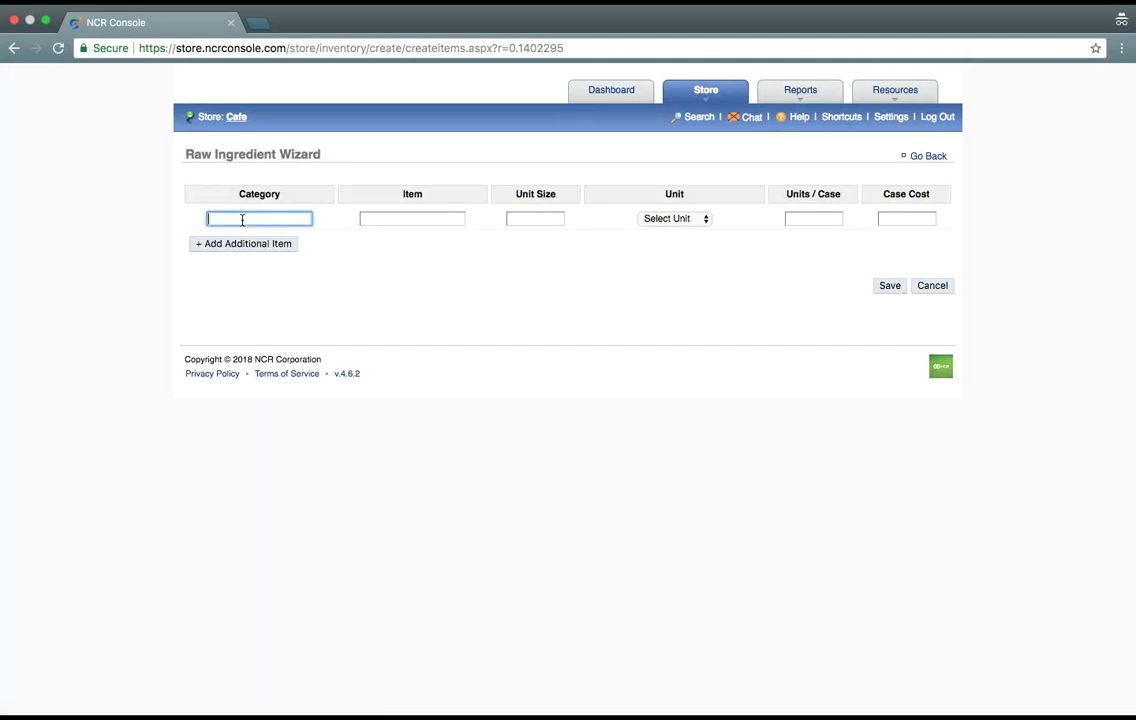
text(*DRY GOODS)
key(Tab)
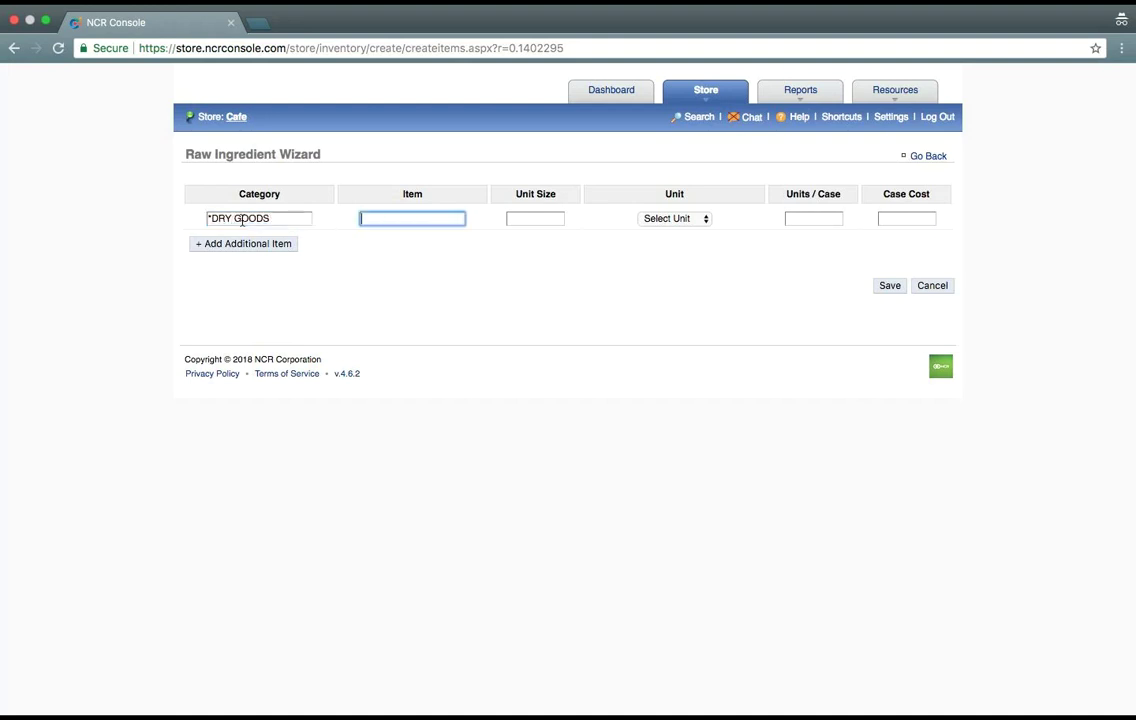
text(Rice)
key(Tab)
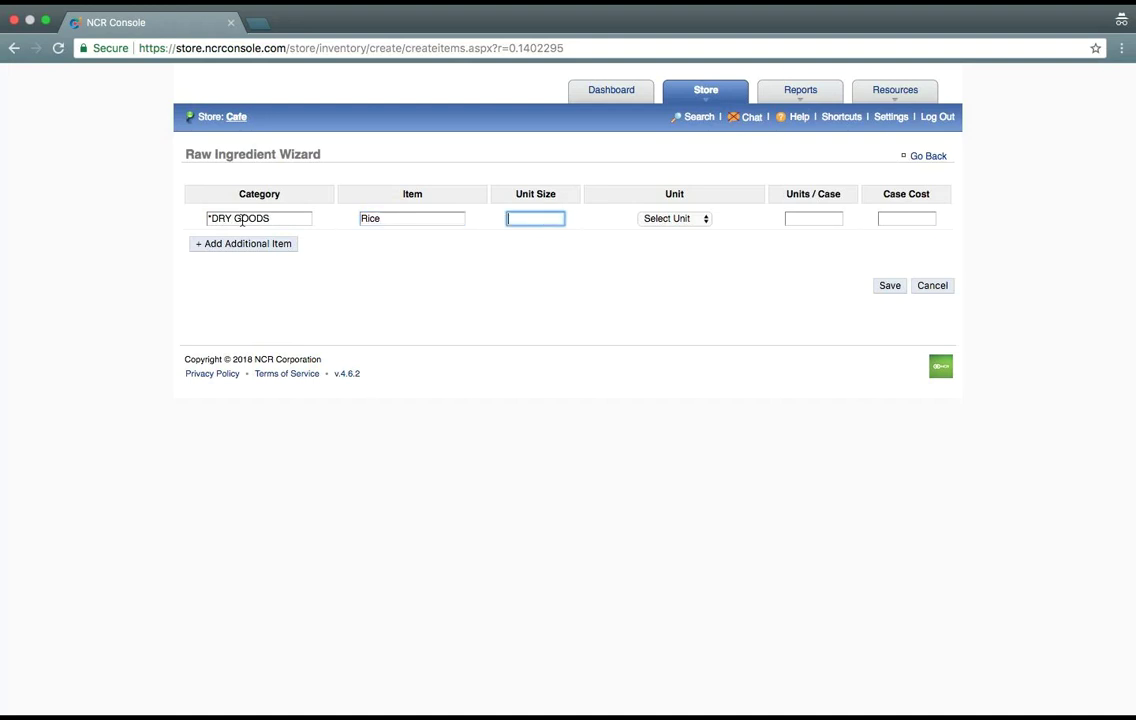
double_click(398, 218)
text(Napkins)
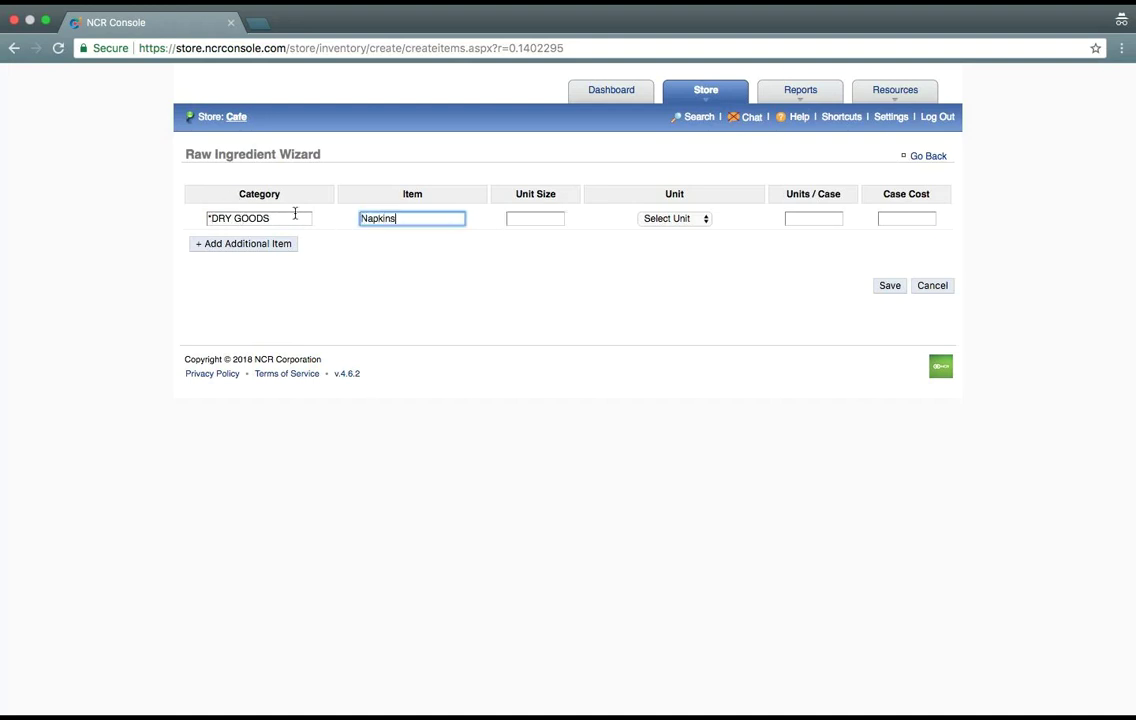
- Set the Napkins unit size to 1 and its unit to Each
click(557, 218)
text(1)
click(687, 264)
click(700, 218)
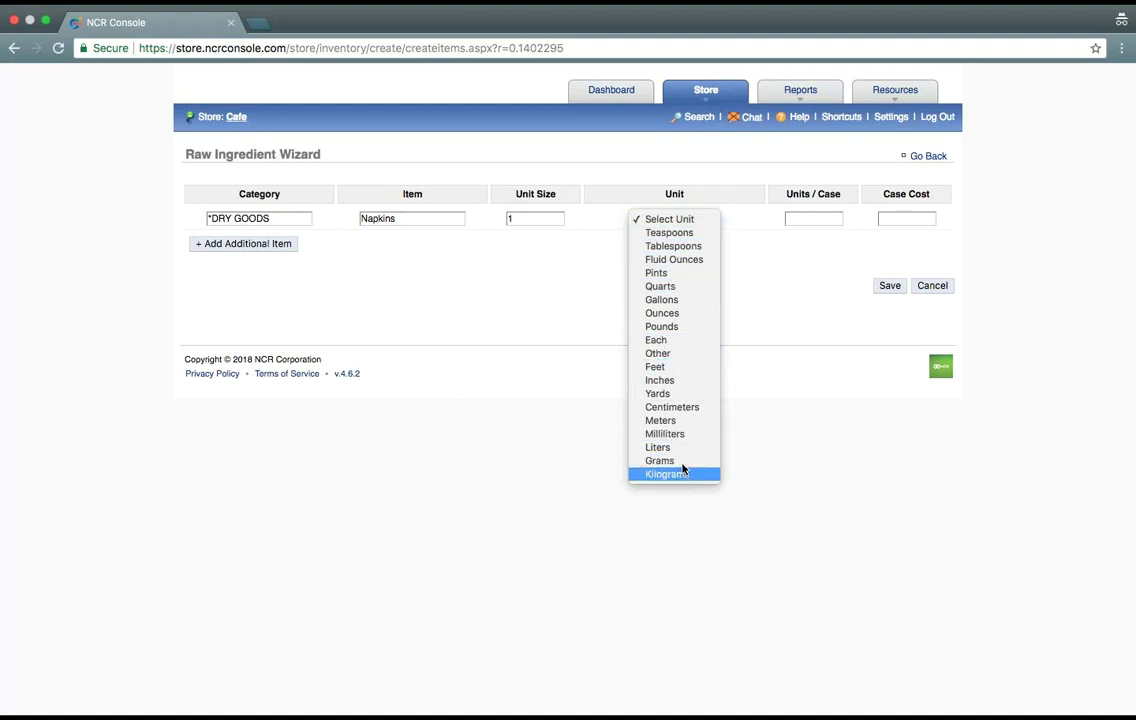
click(682, 340)
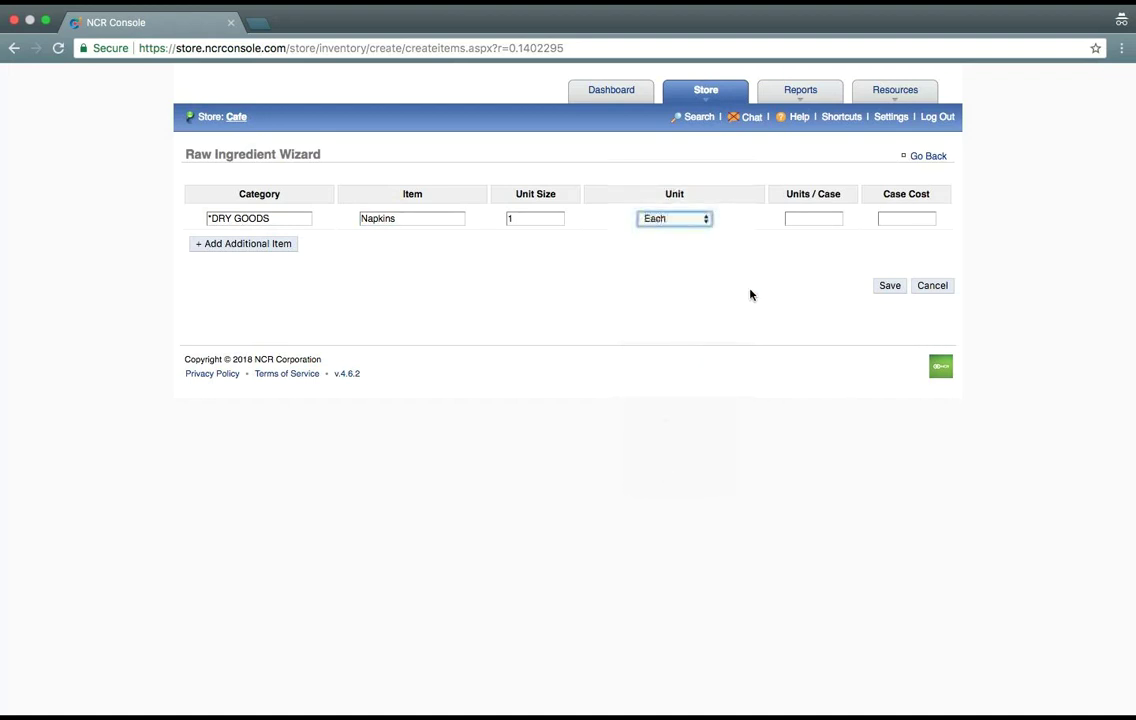
- Set Napkins to 6 units per case with a case cost of 8.00, and save with one extra blank item row
click(803, 221)
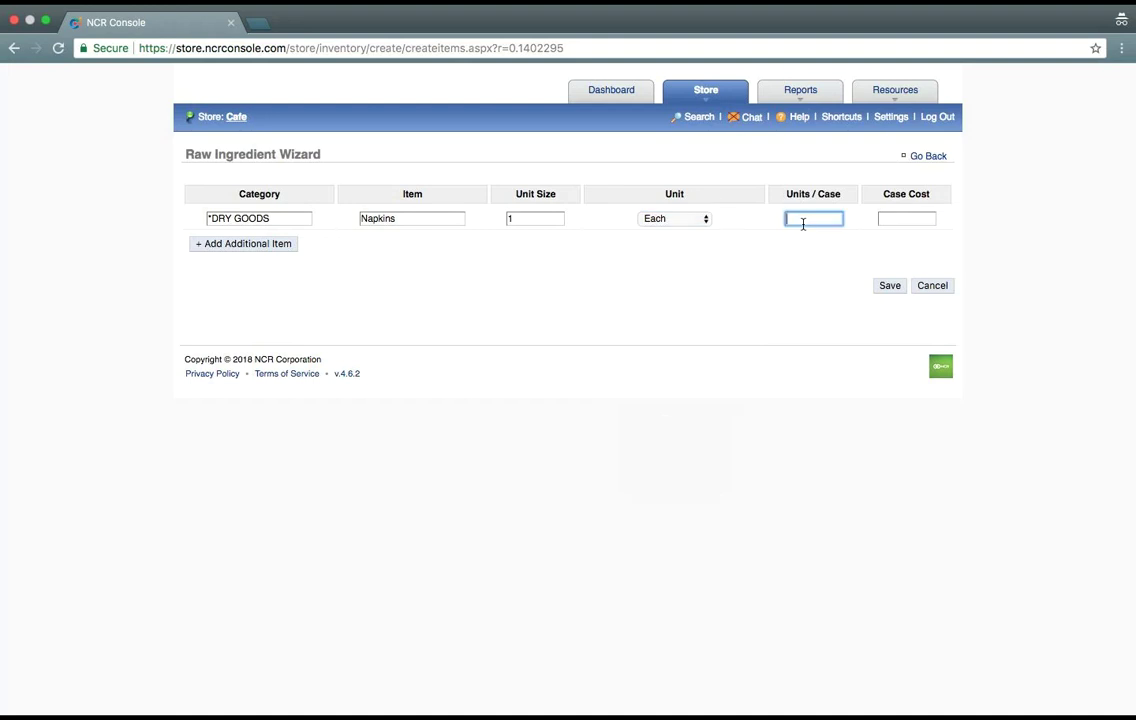
text(6)
click(837, 281)
click(924, 218)
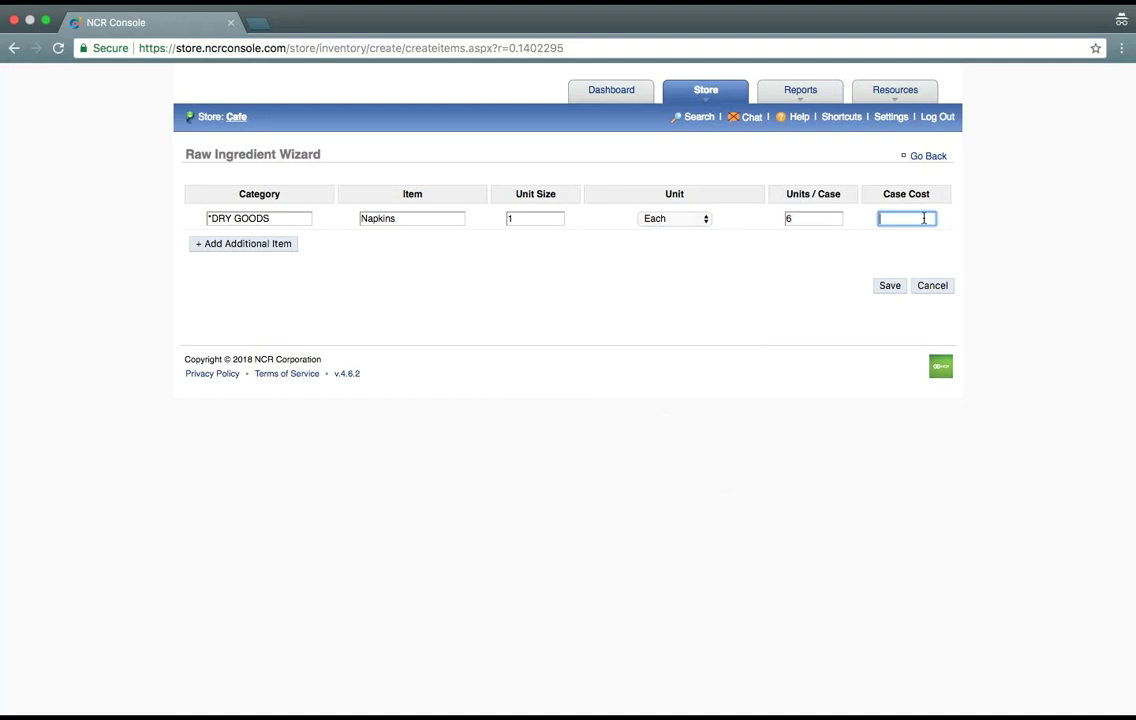
text(8.00)
click(275, 246)
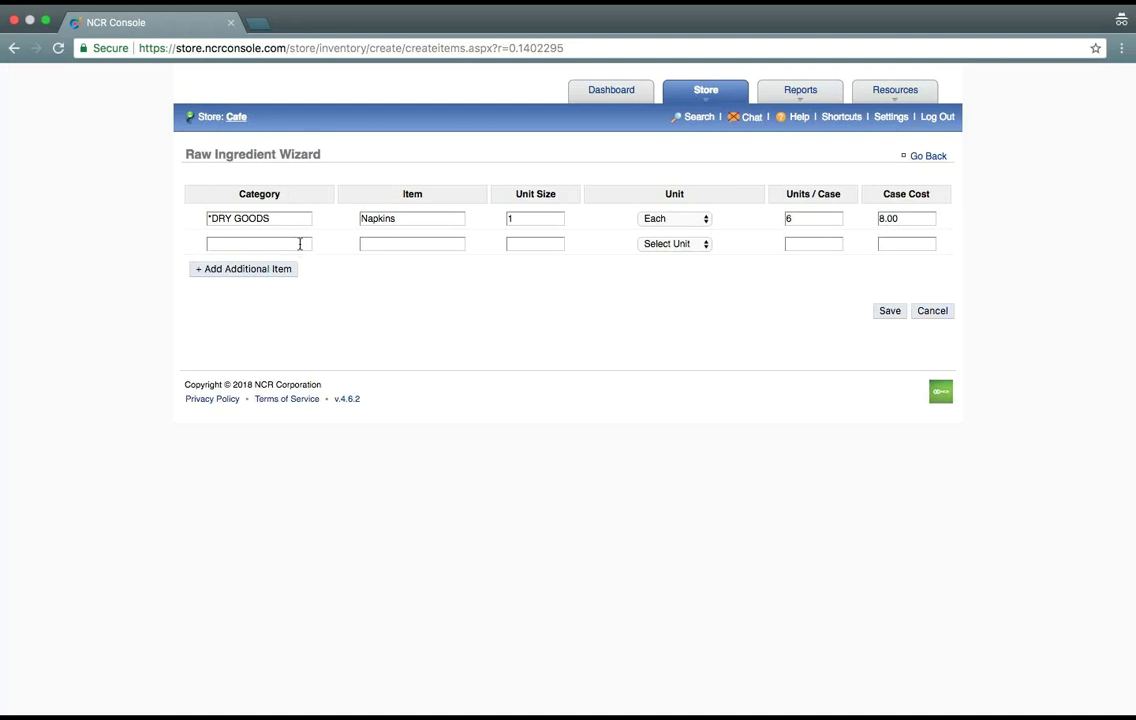
click(889, 311)
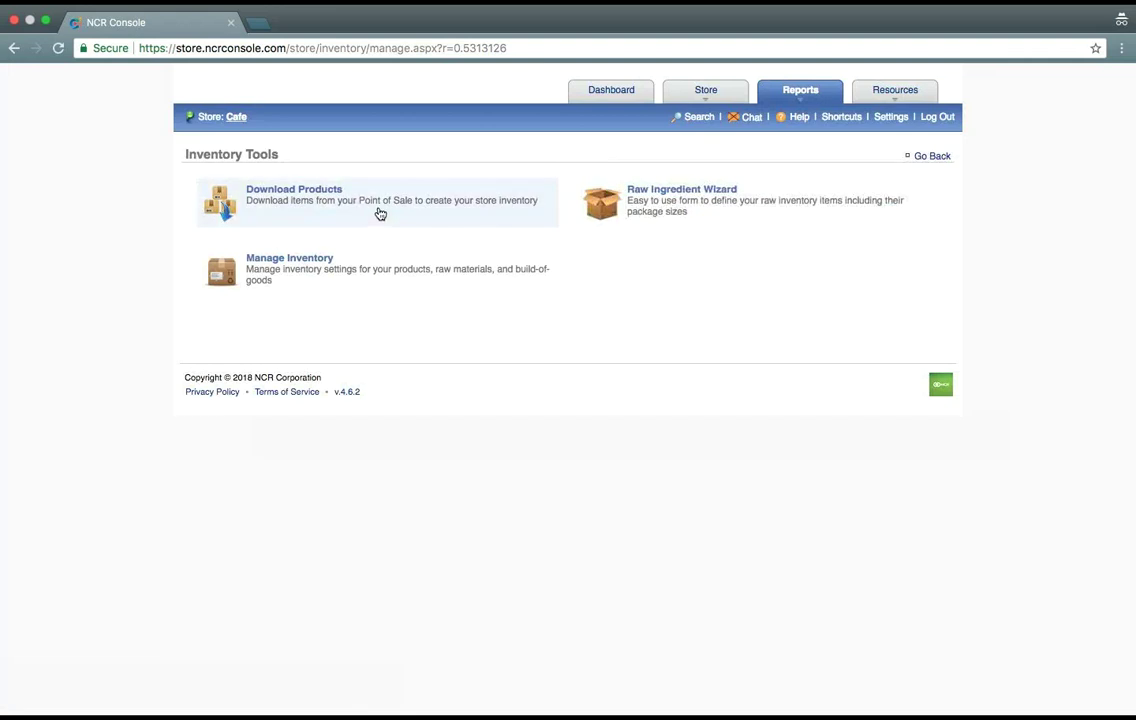
- Open Manage Inventory and list the items of the AMBER STUF category under Products
click(350, 279)
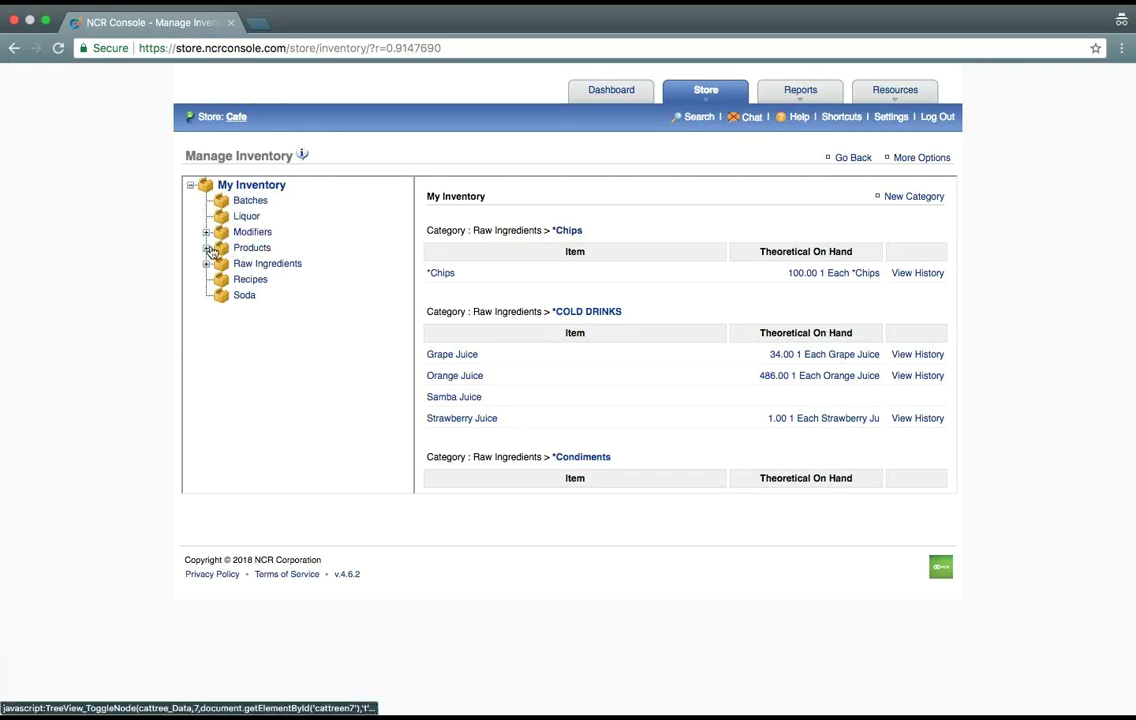
click(251, 249)
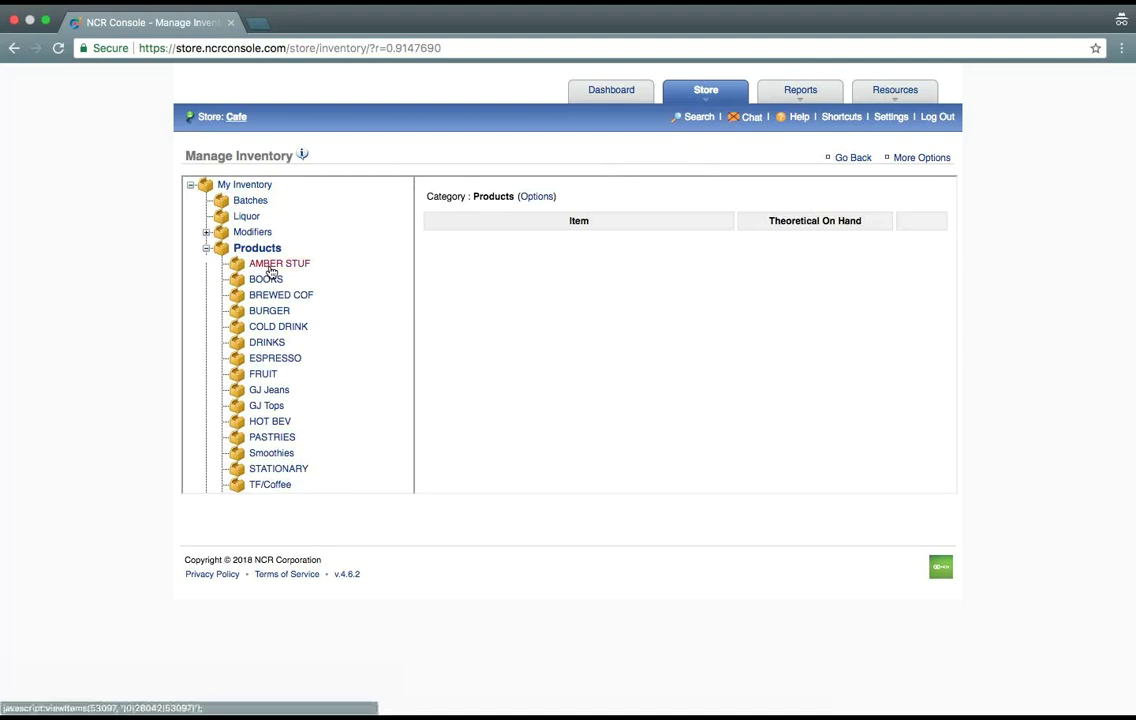
click(270, 266)
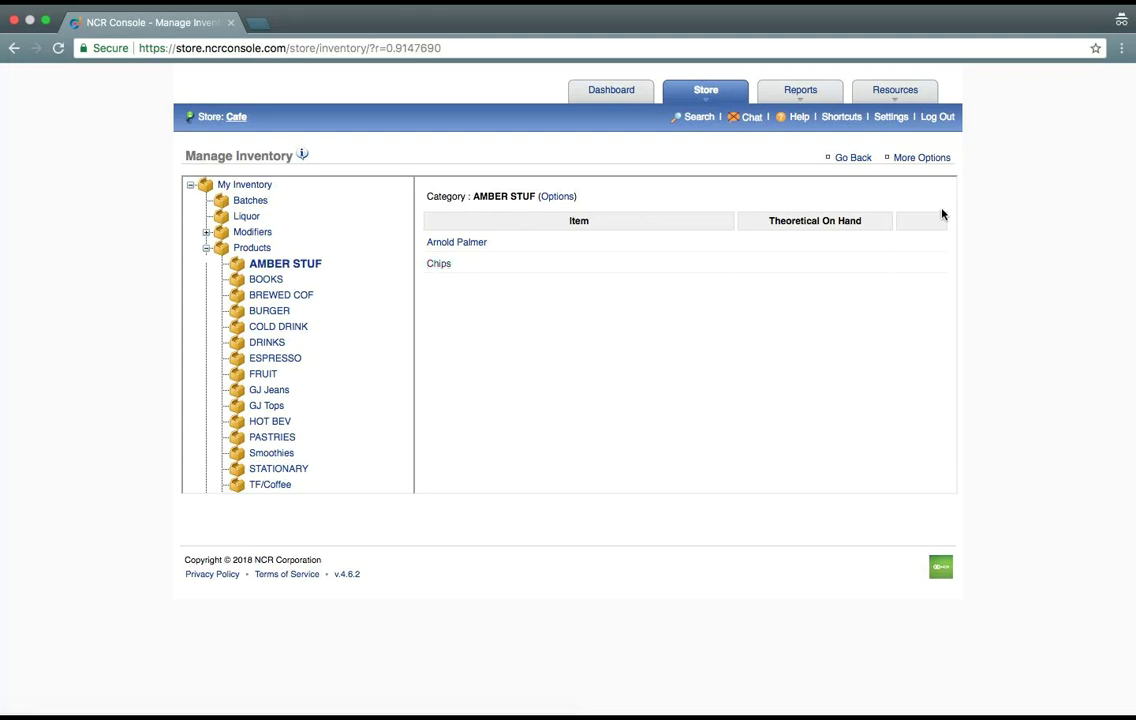
- Look at the AMBER STUF category options, open its POS Mapping page and return to the category's item list
click(924, 160)
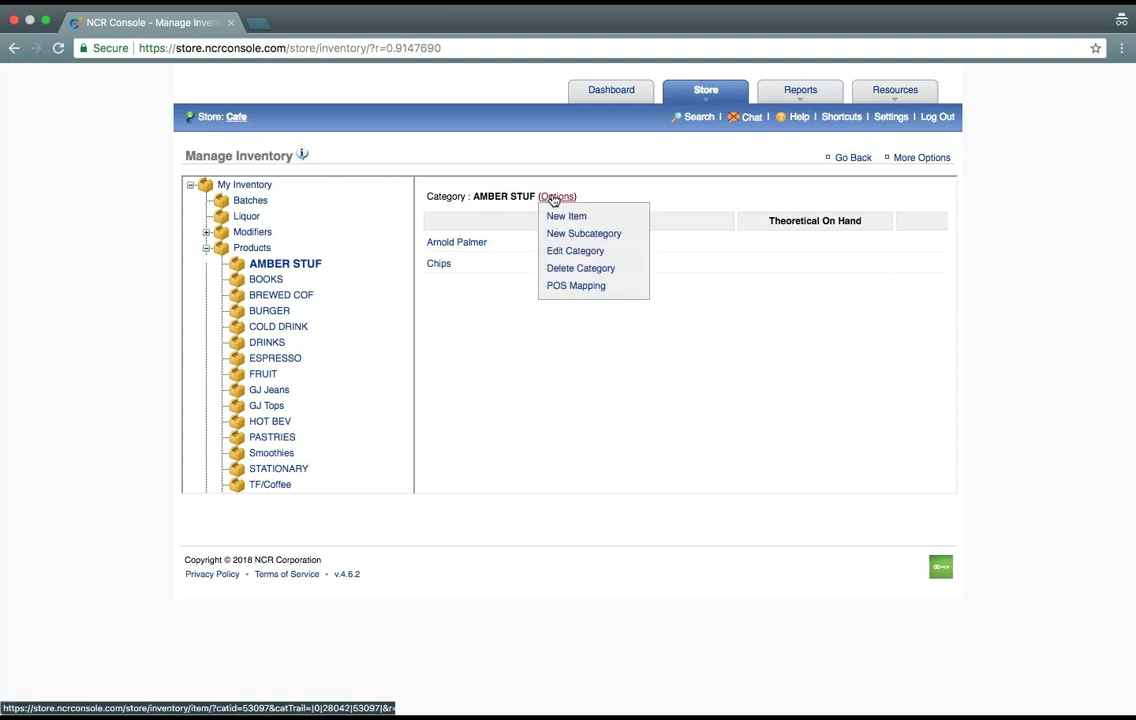
mouse_move(551, 201)
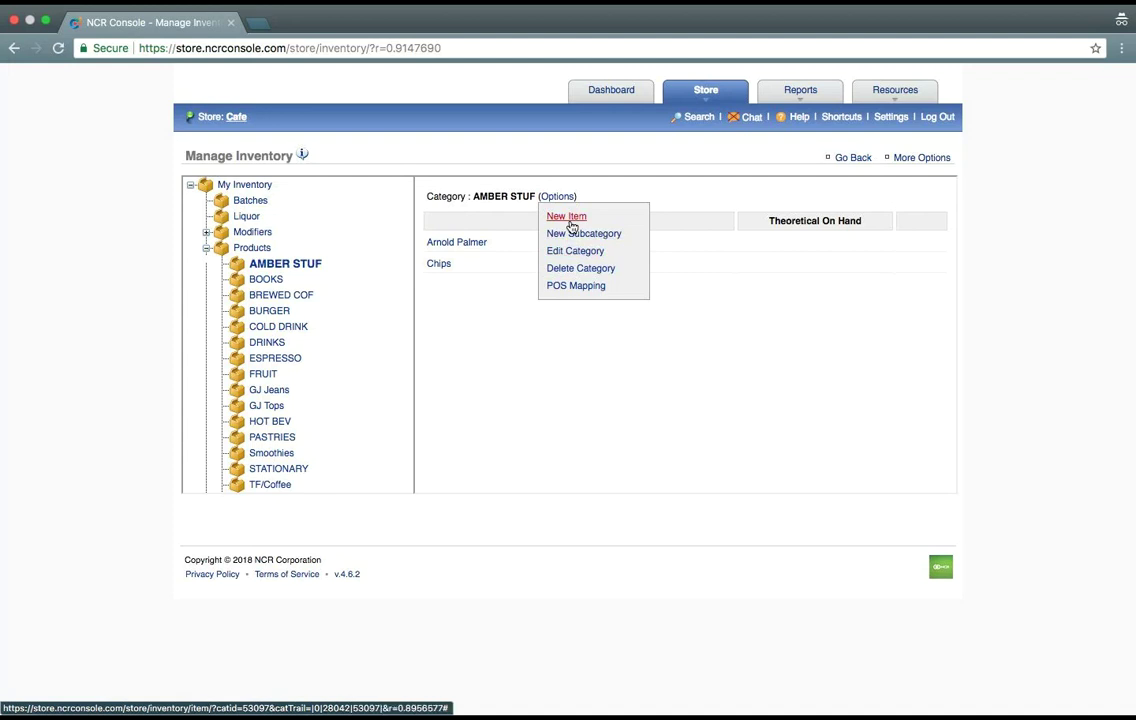
click(594, 287)
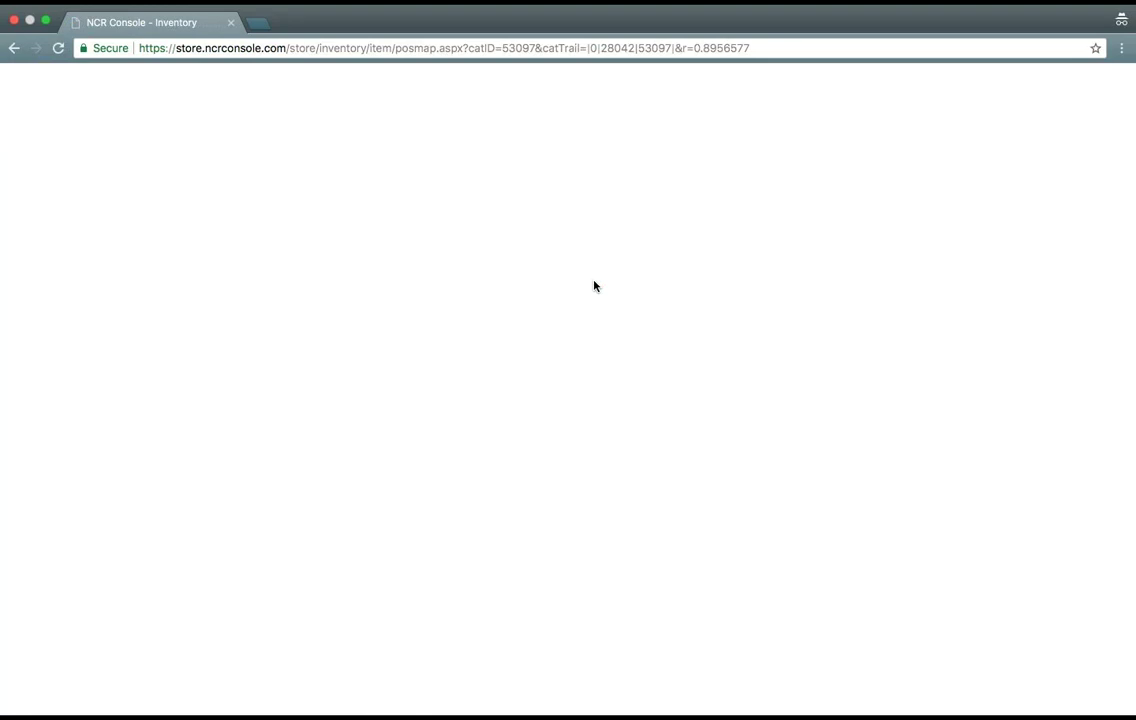
click(12, 53)
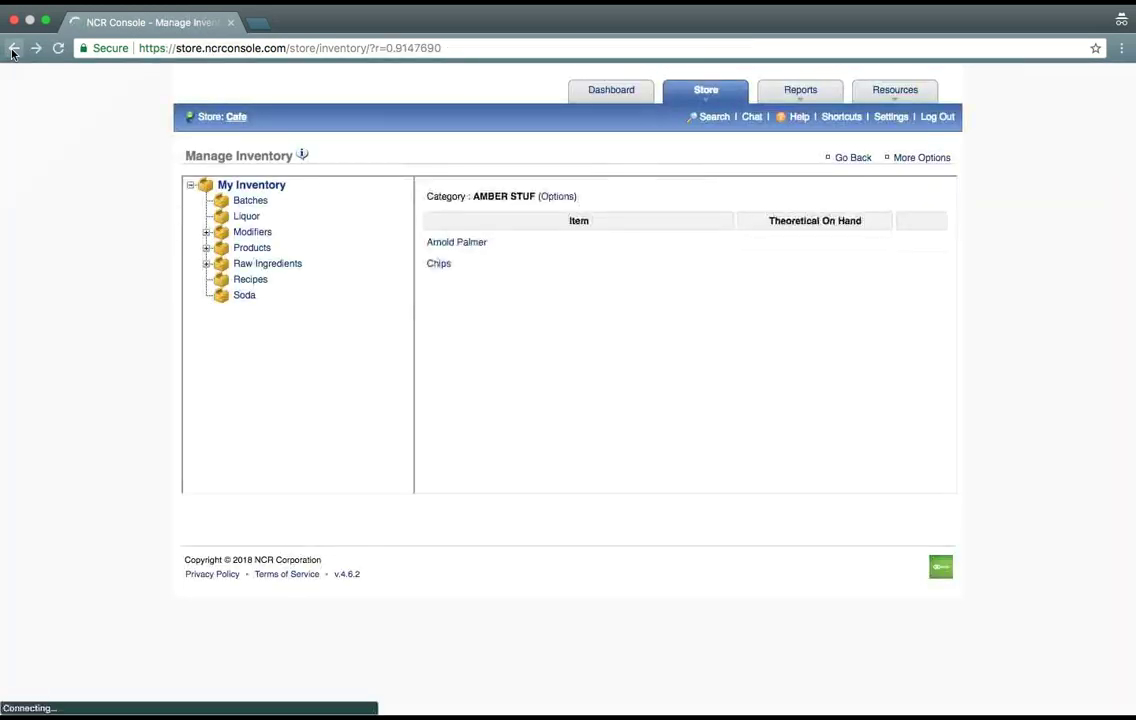
- Open the Arnold Palmer item for editing and display its recipe
click(448, 246)
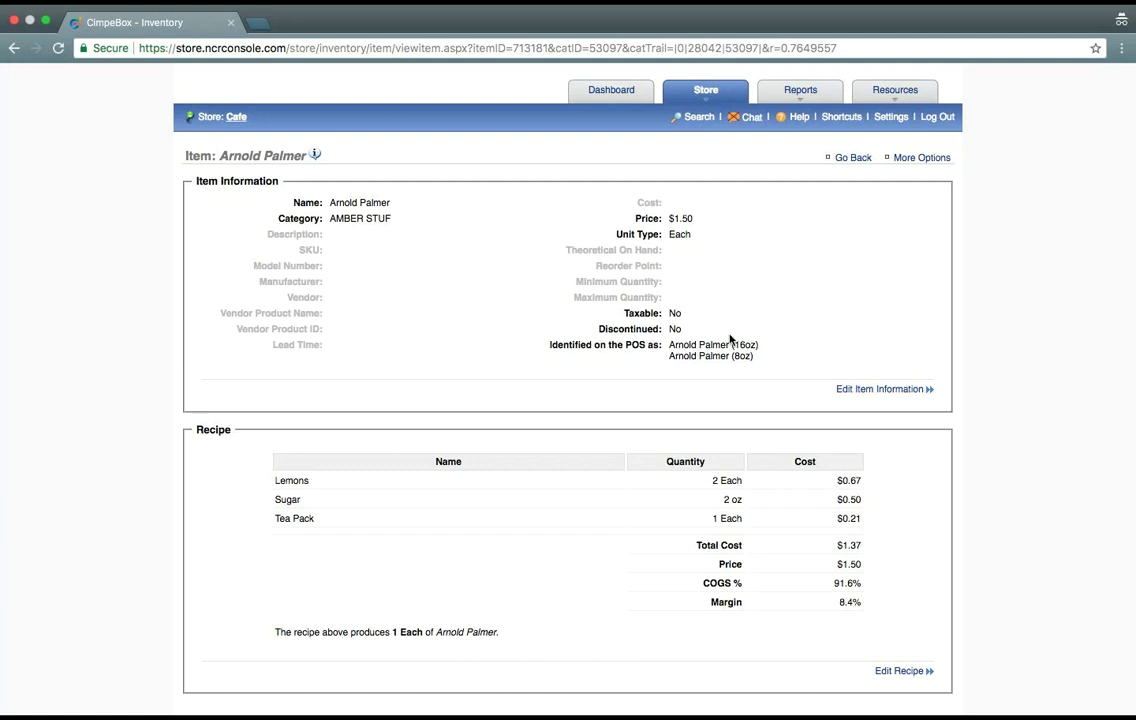
click(895, 392)
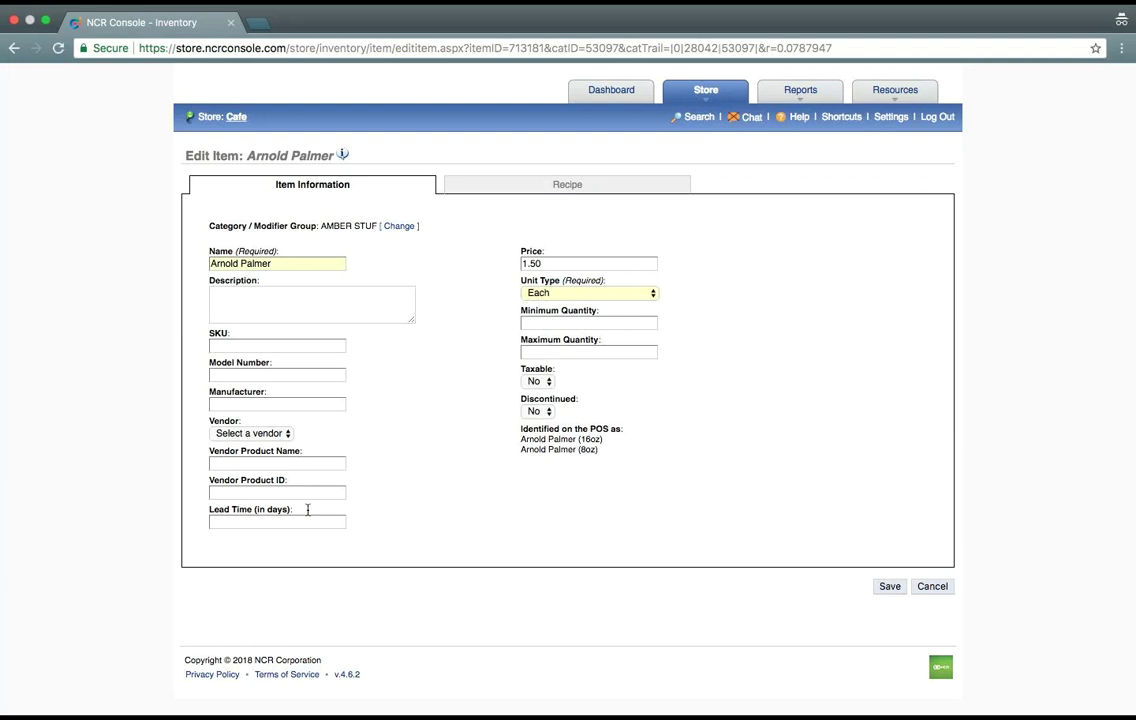
click(568, 186)
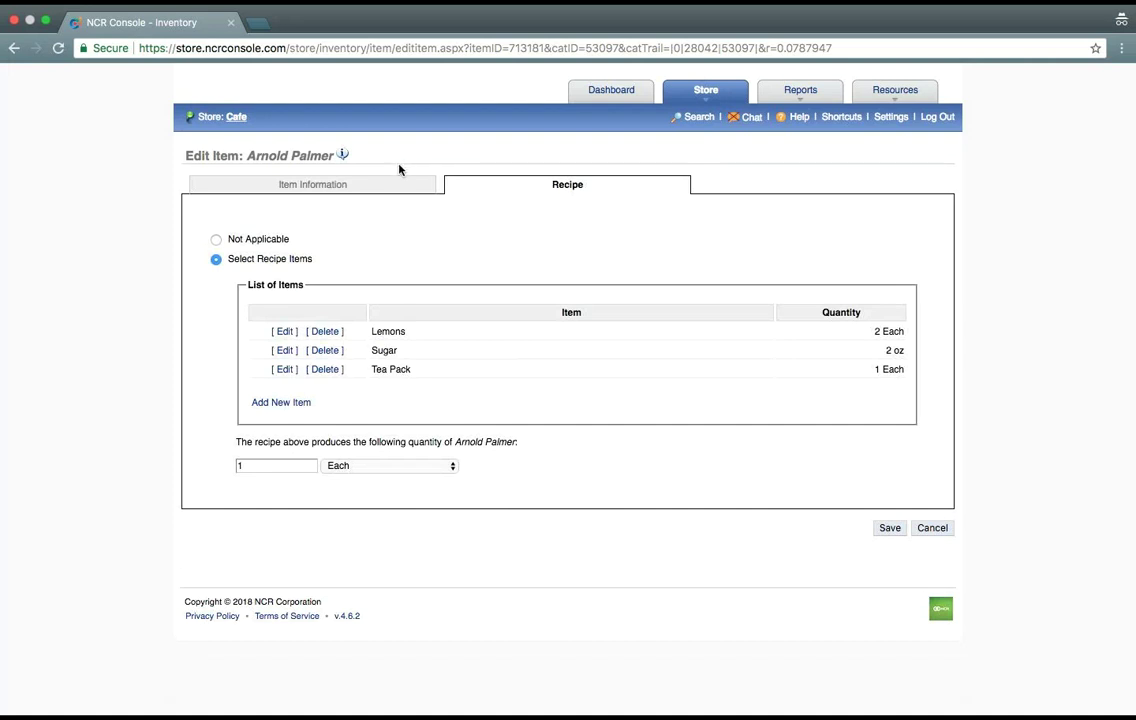
- Look at the Raw Ingredients categories available for the Arnold Palmer recipe, and leave the item editor without adding anything
click(295, 406)
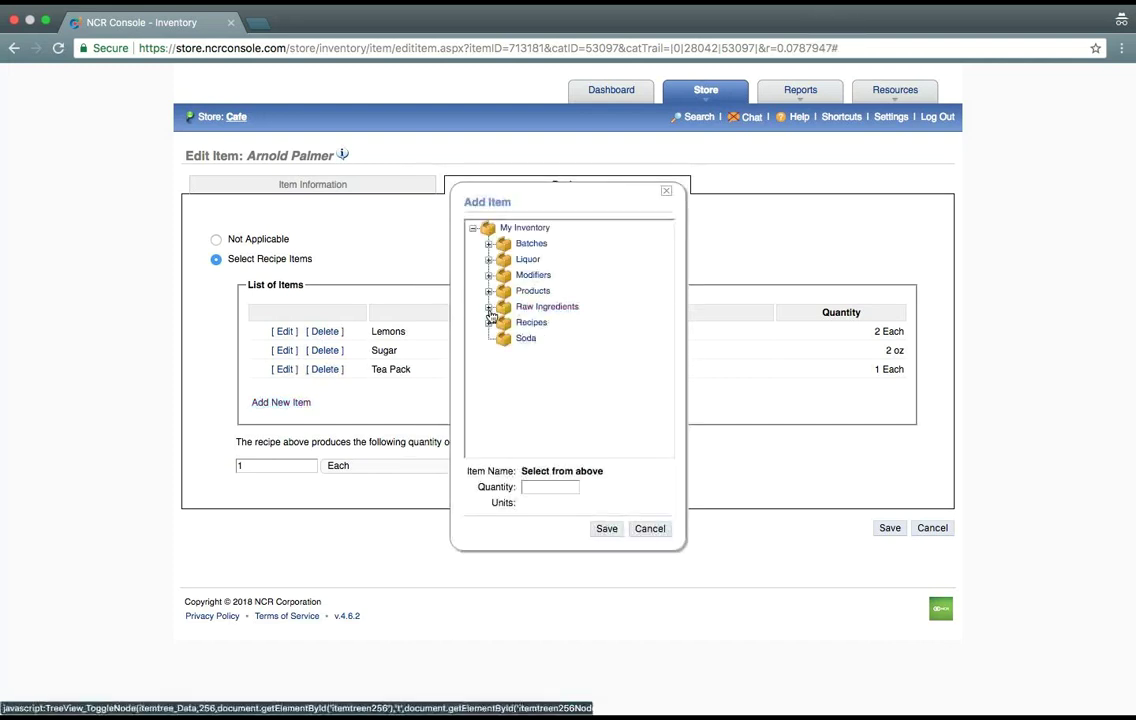
click(488, 306)
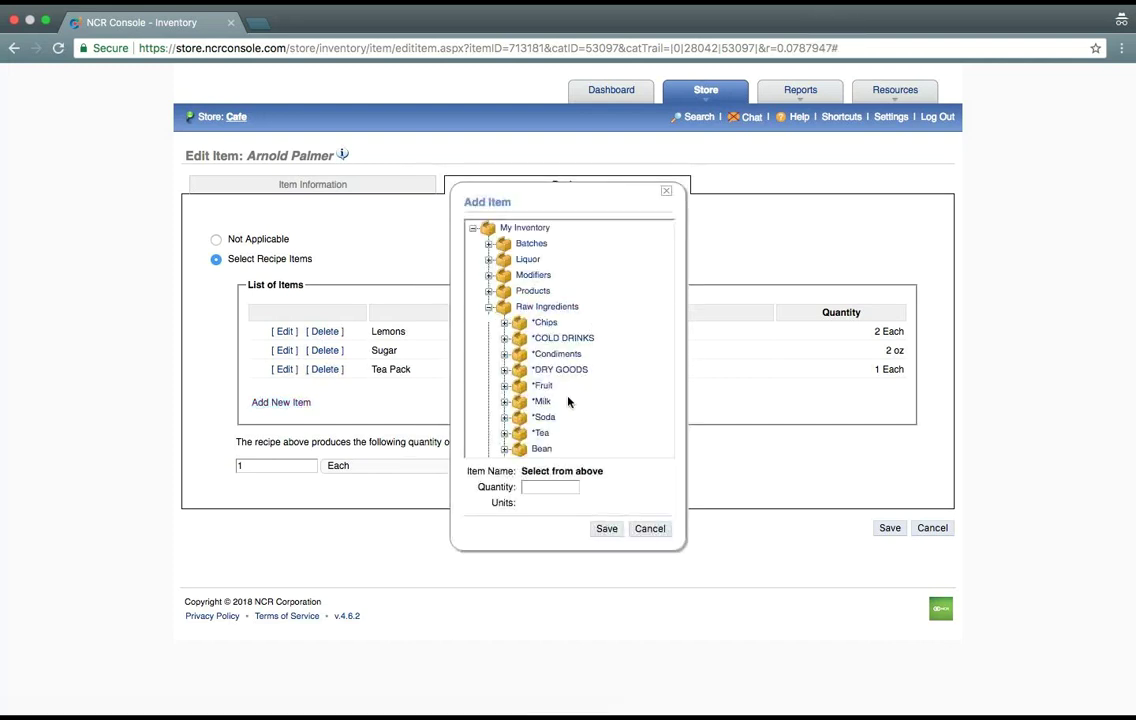
click(648, 529)
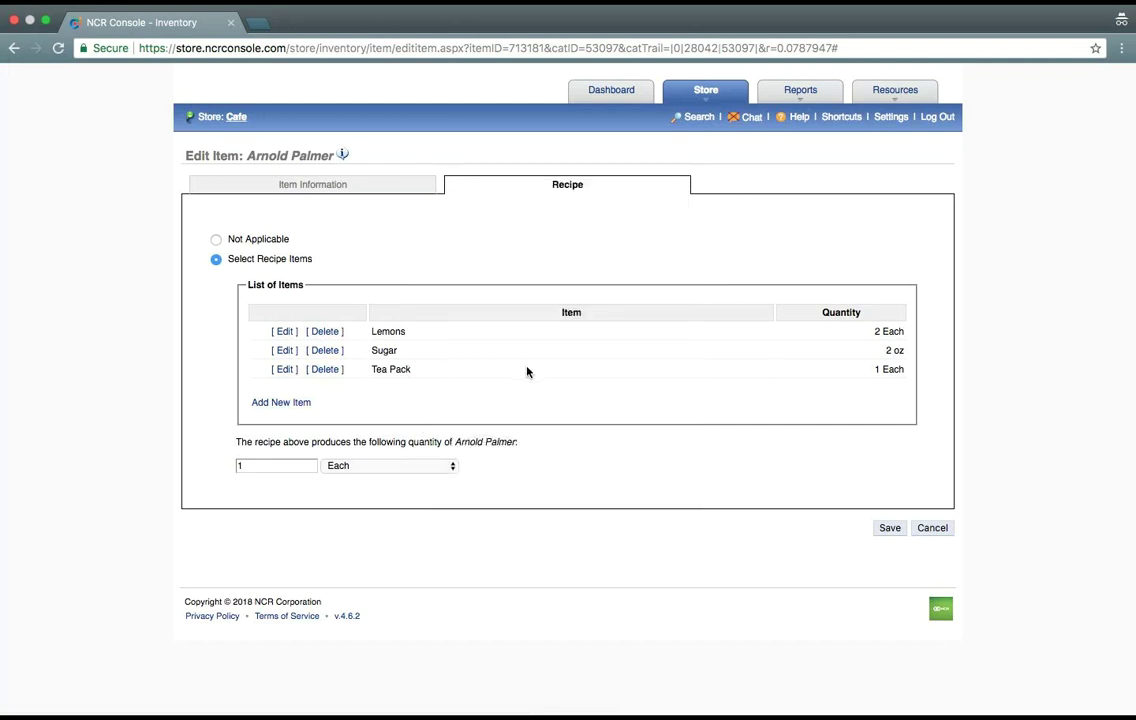
click(933, 532)
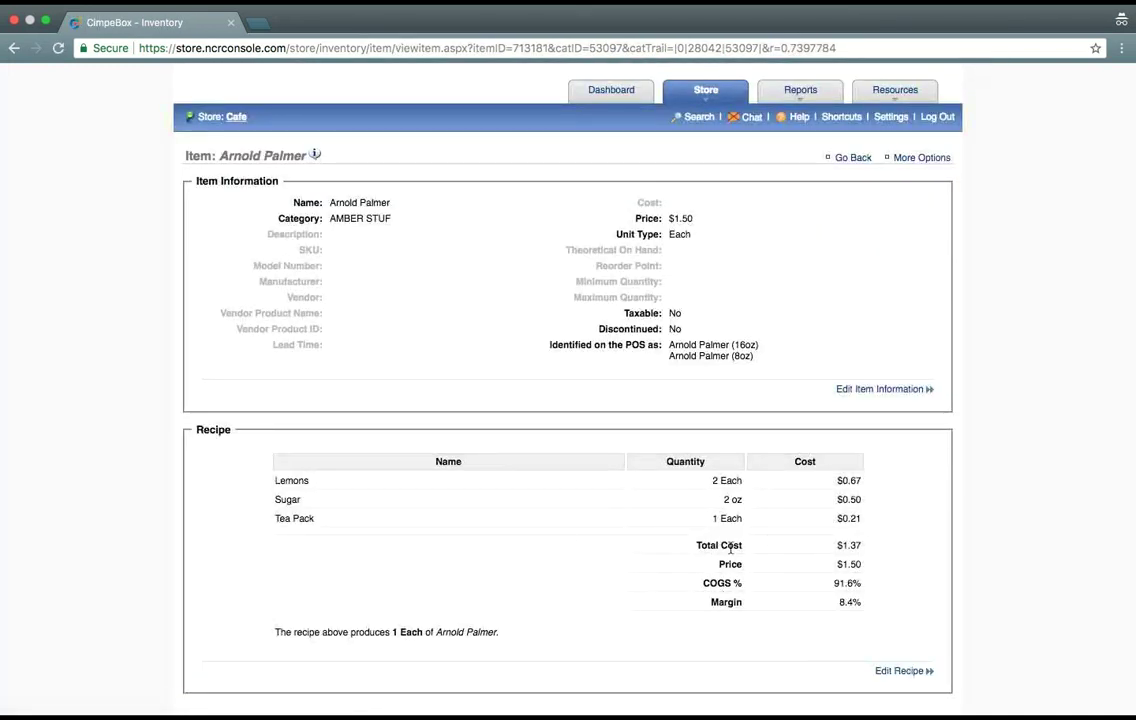
- Review the total cost, price, COGS percentage and margin of the Arnold Palmer recipe
scroll(723, 548, down, 3)
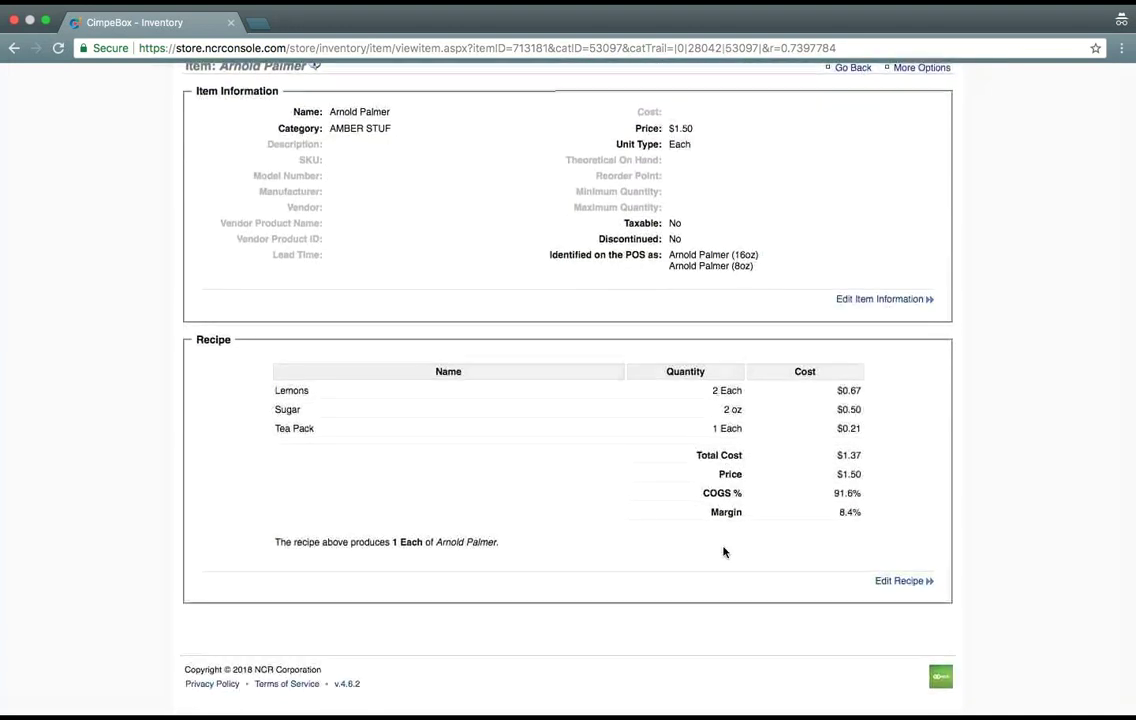
drag(865, 464, 806, 462)
click(808, 462)
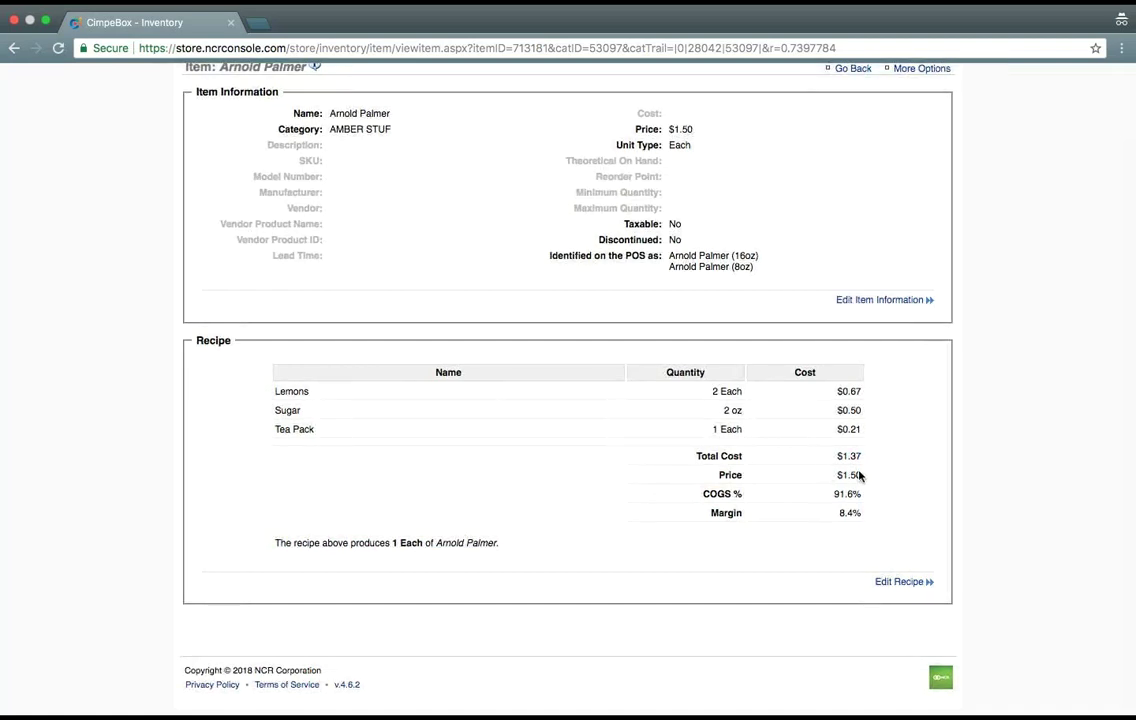
scroll(837, 470, up, 2)
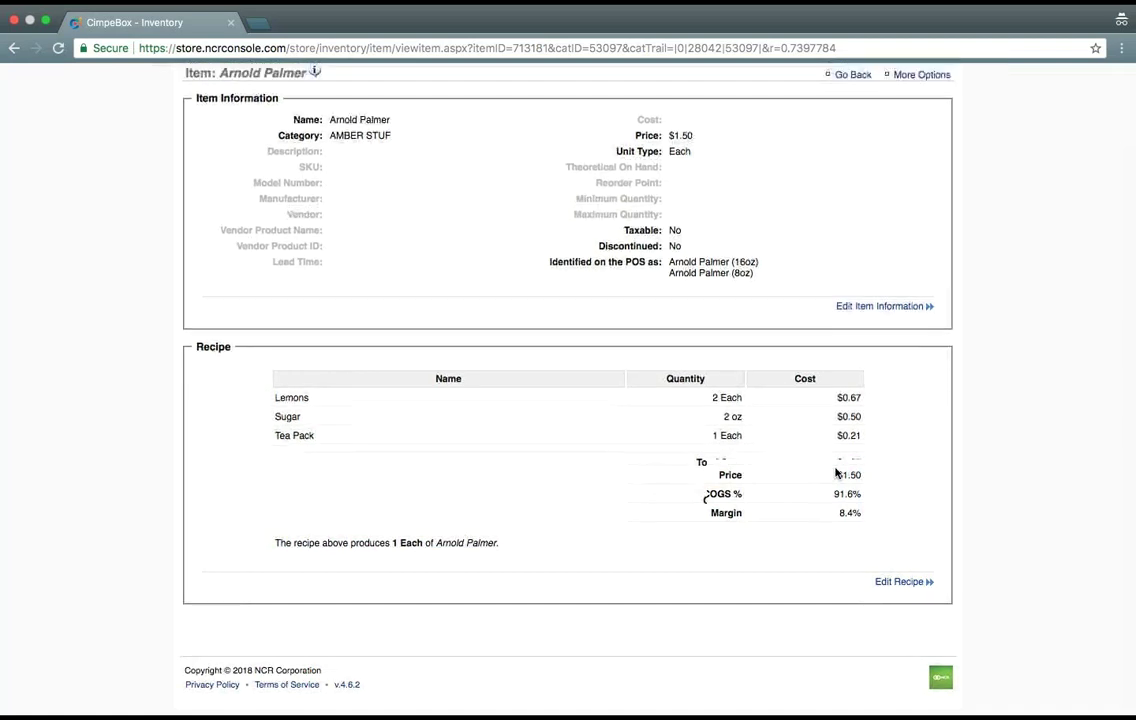
scroll(836, 474, up, 3)
- Return to the main Inventory page and open Take Inventory
mouse_move(712, 107)
click(860, 158)
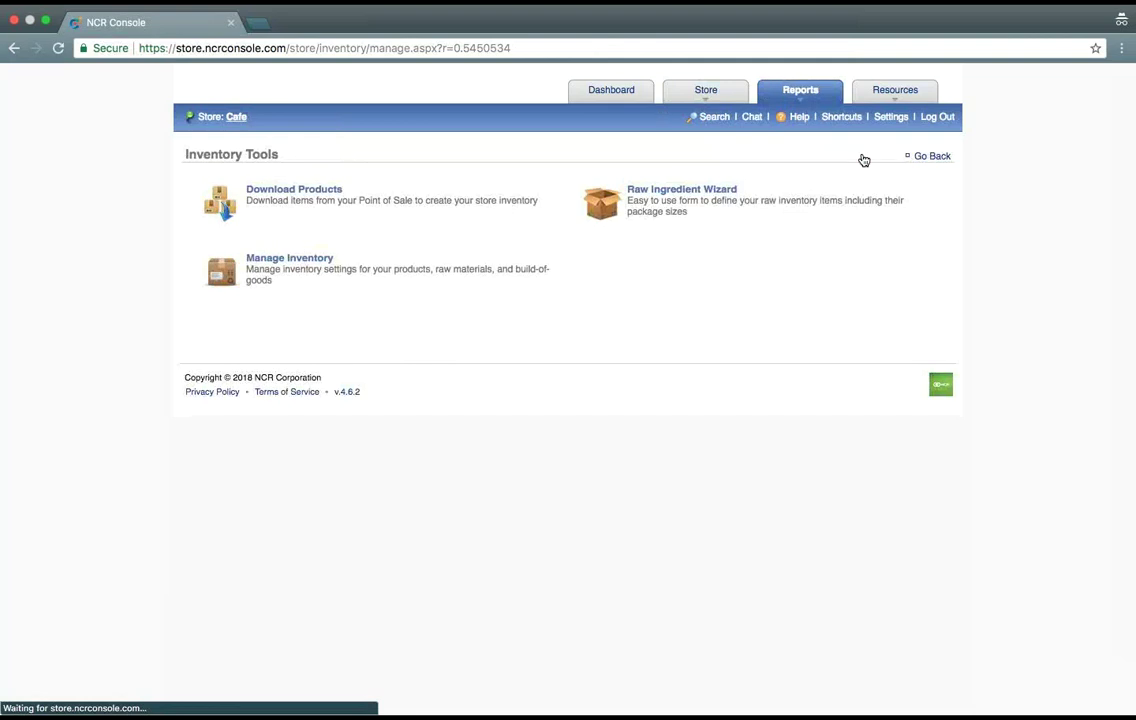
click(943, 158)
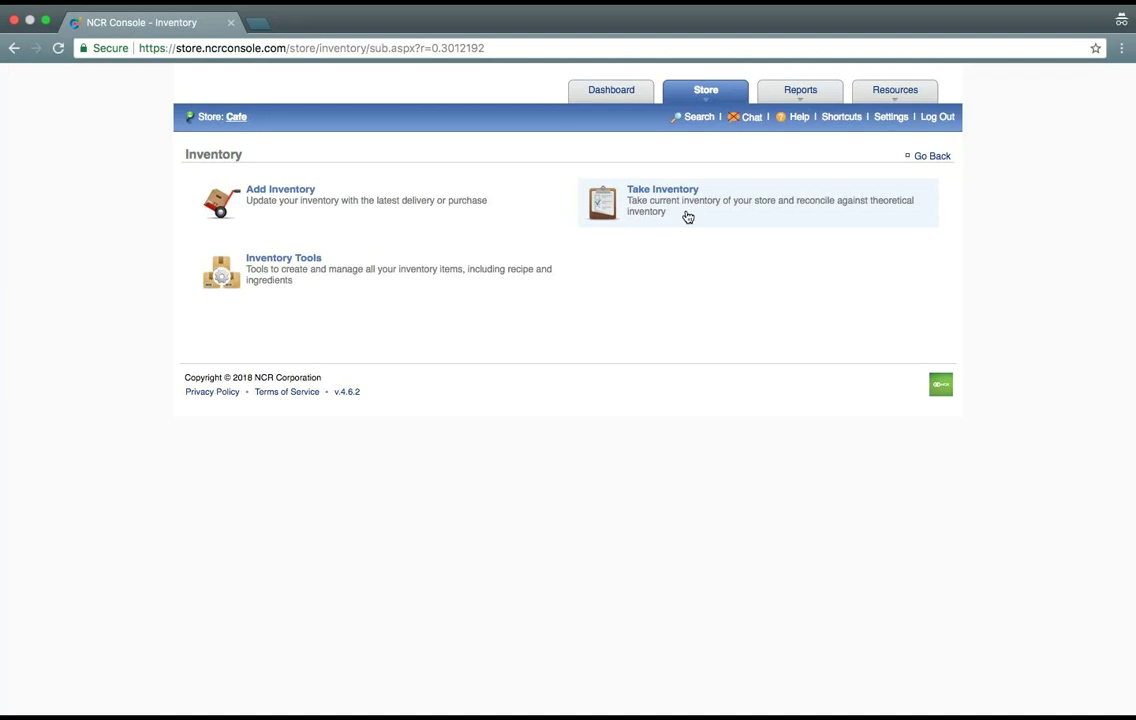
click(688, 217)
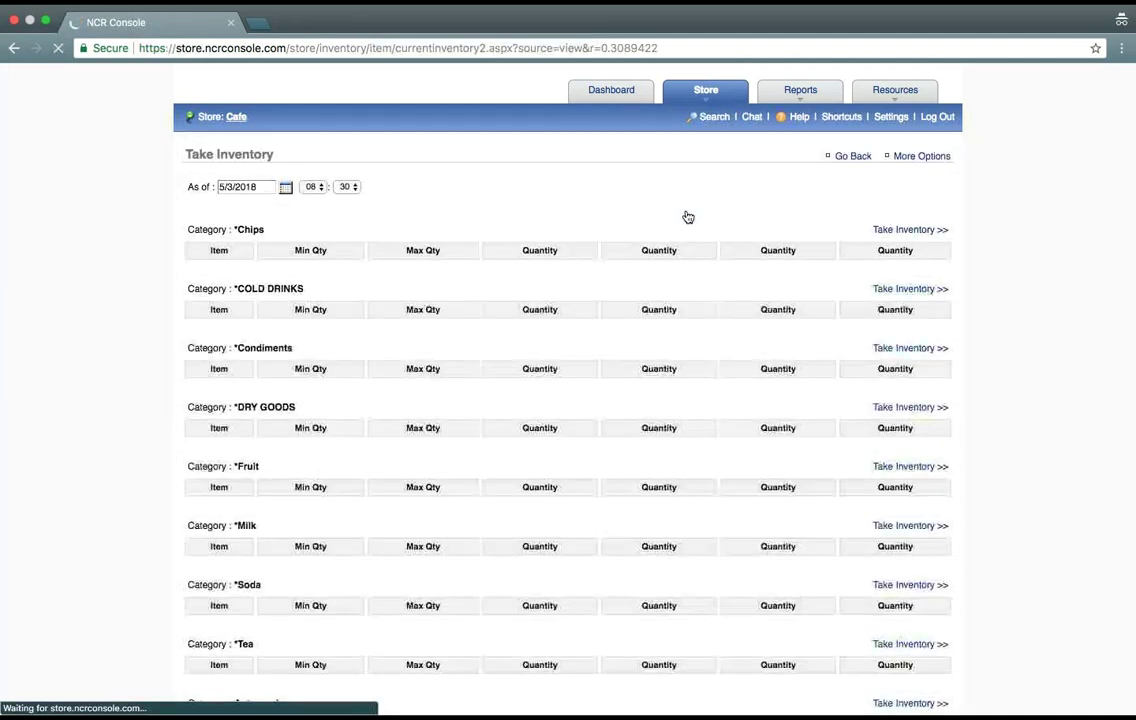
- Record a count of 1 case for the *Chips item in the *Chips category
click(902, 233)
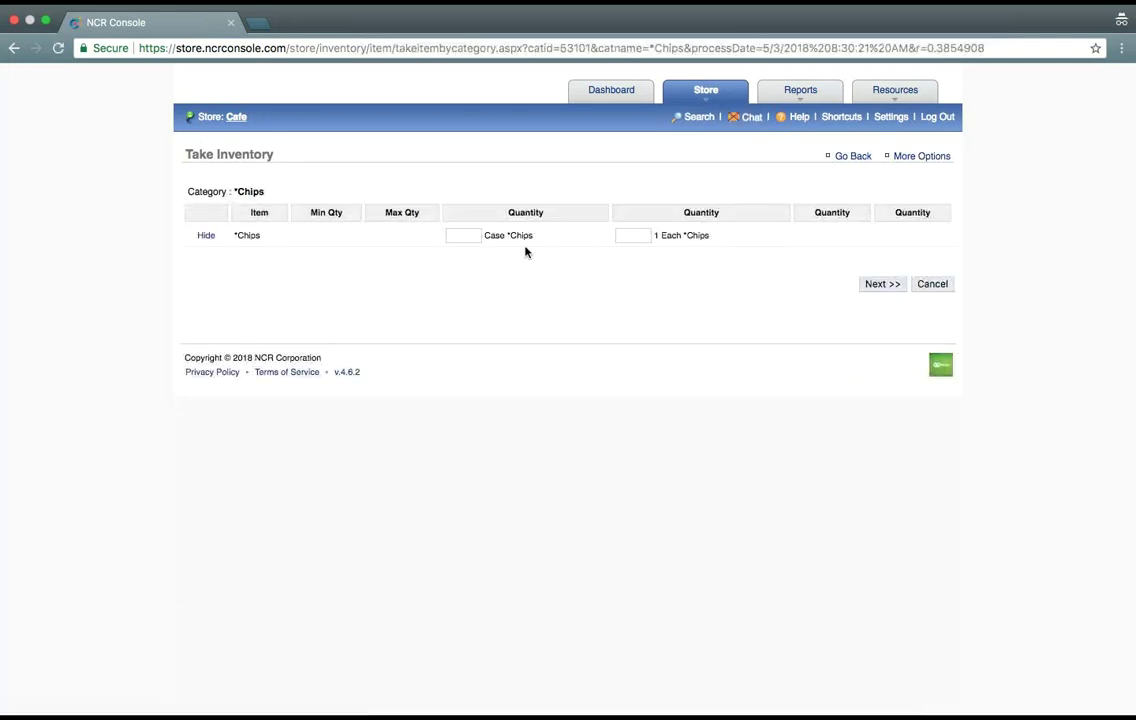
click(470, 234)
text(1)
click(862, 285)
- Record a count of 2 one-pound units of Sugar in the *Condiments category
scroll(715, 387, down, 3)
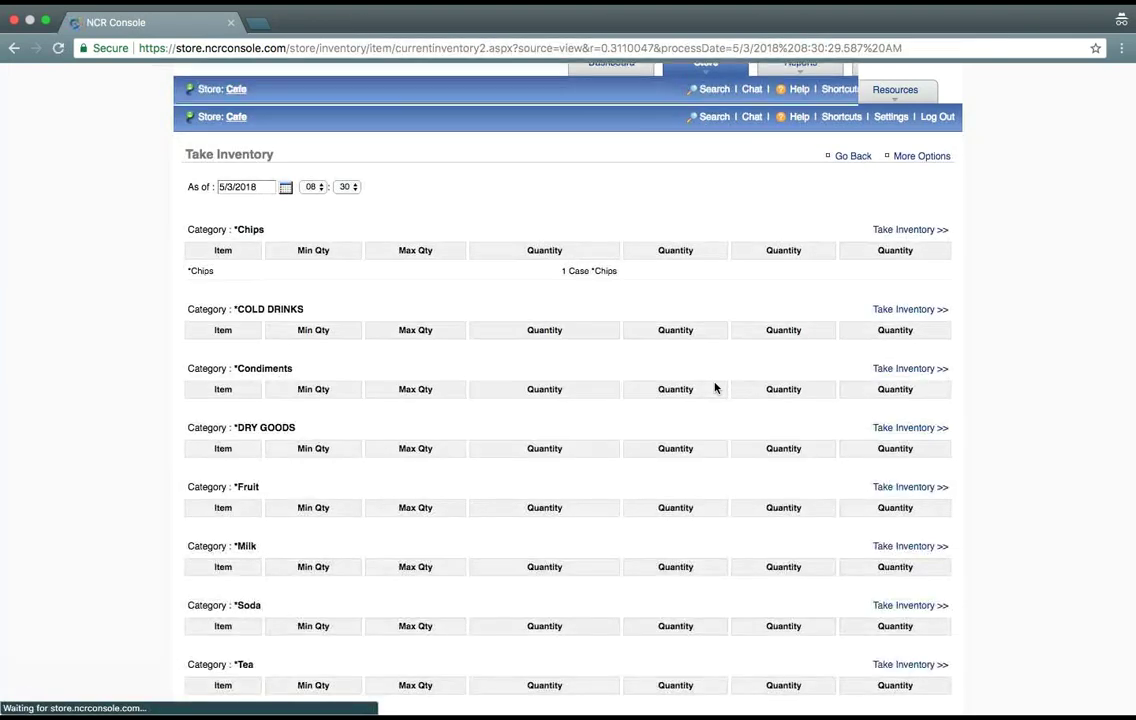
scroll(715, 387, down, 2)
scroll(715, 387, up, 3)
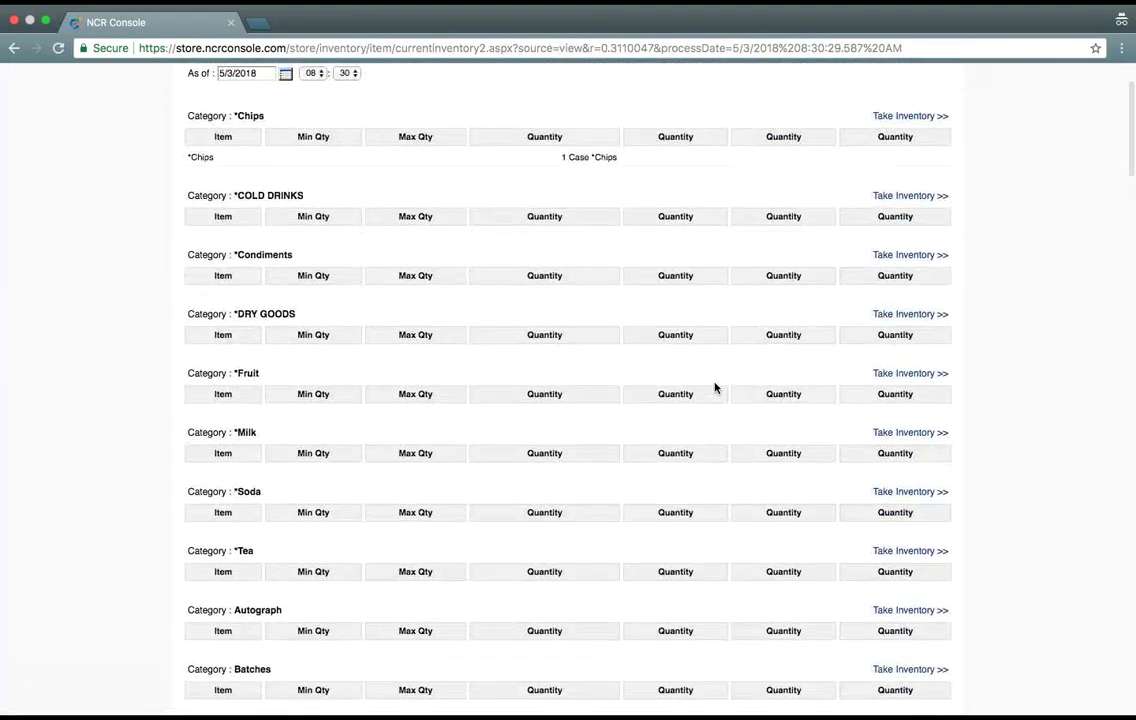
scroll(715, 387, down, 1)
scroll(715, 387, down, 1)
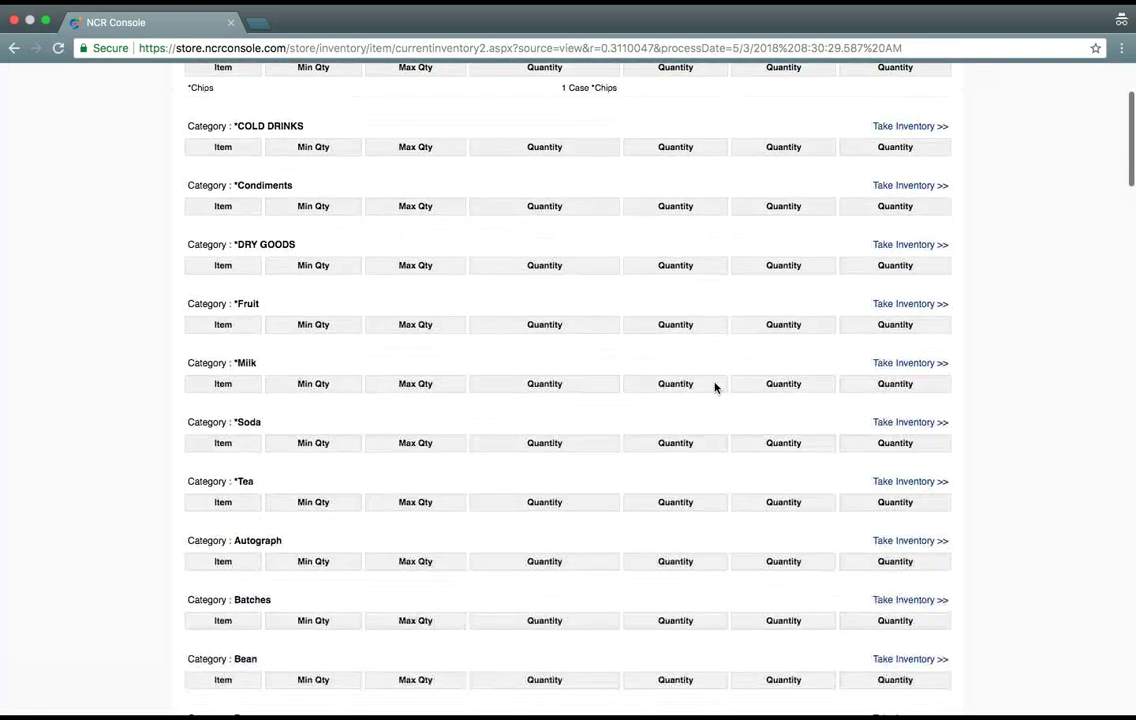
click(900, 186)
click(483, 233)
text(2)
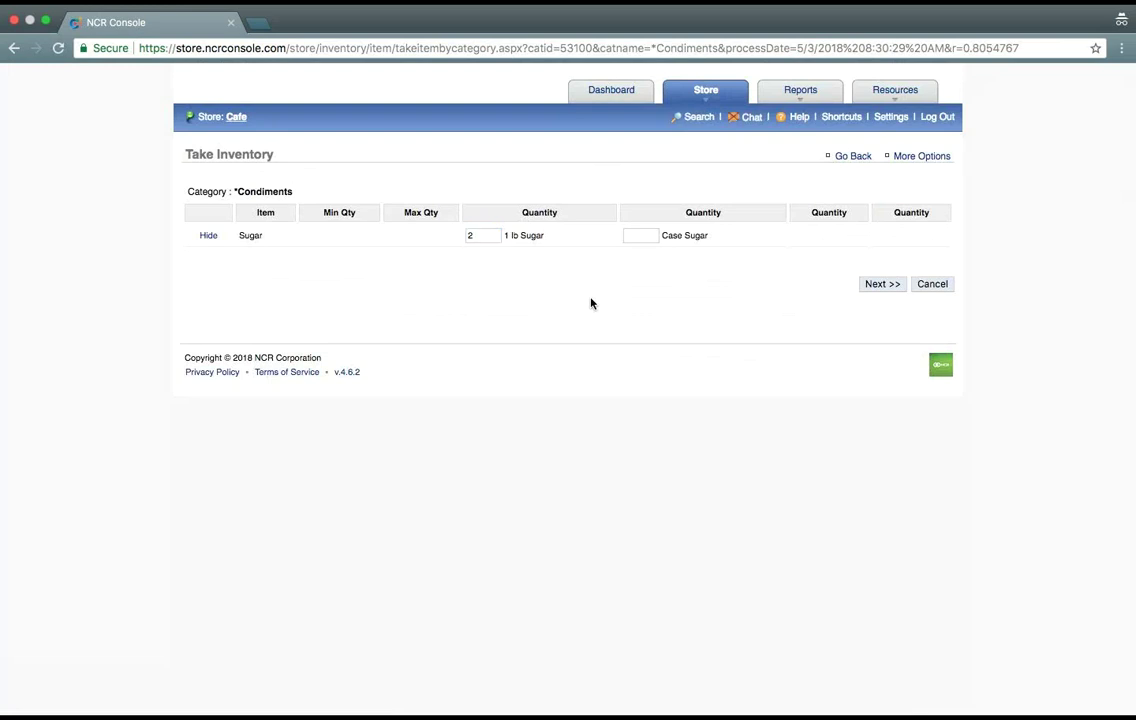
click(875, 283)
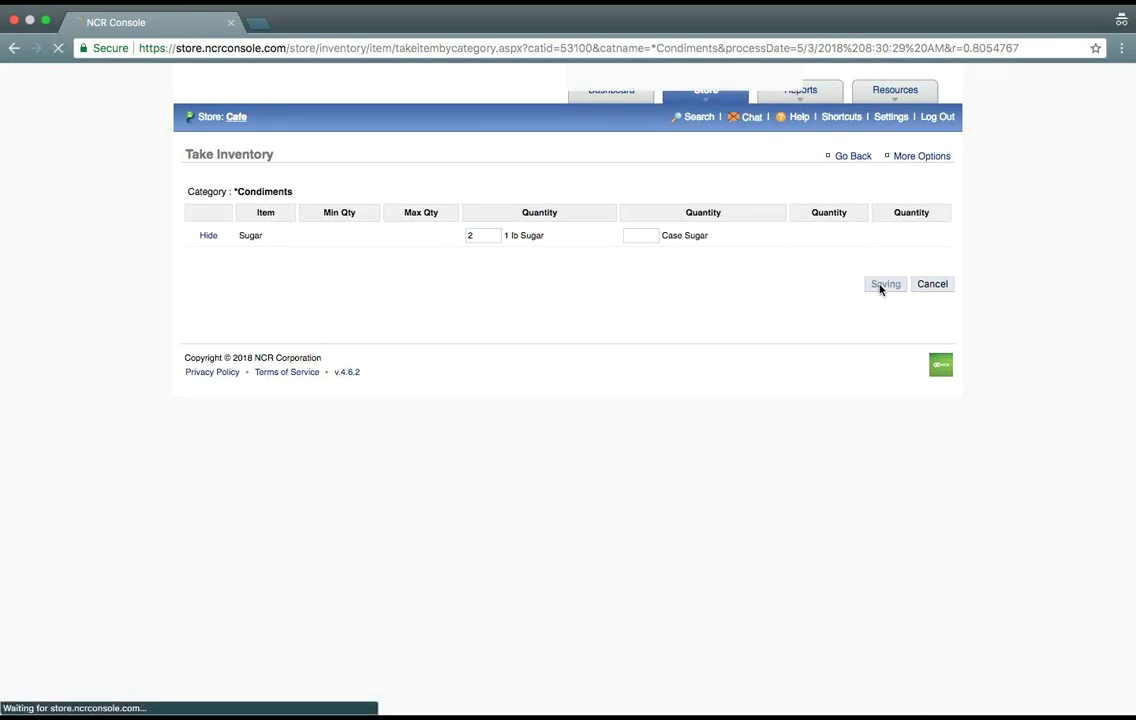
- Submit the inventory counts and confirm to proceed to the comparison with theoretical stock
scroll(834, 462, down, 15)
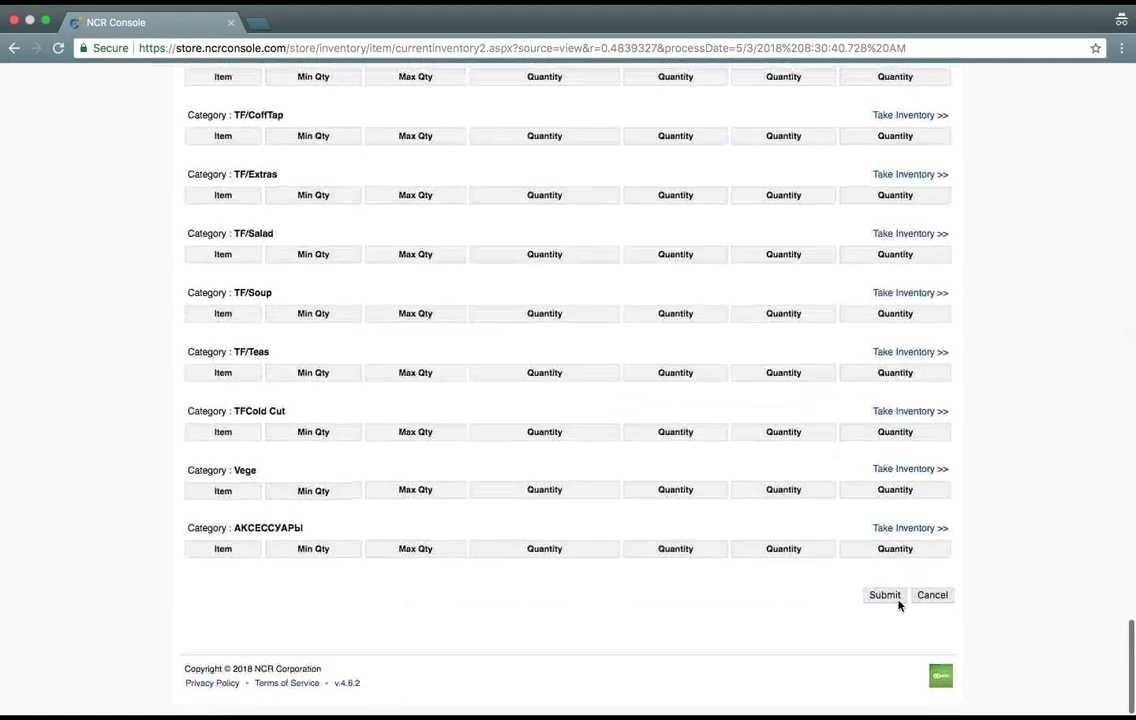
click(895, 598)
click(721, 195)
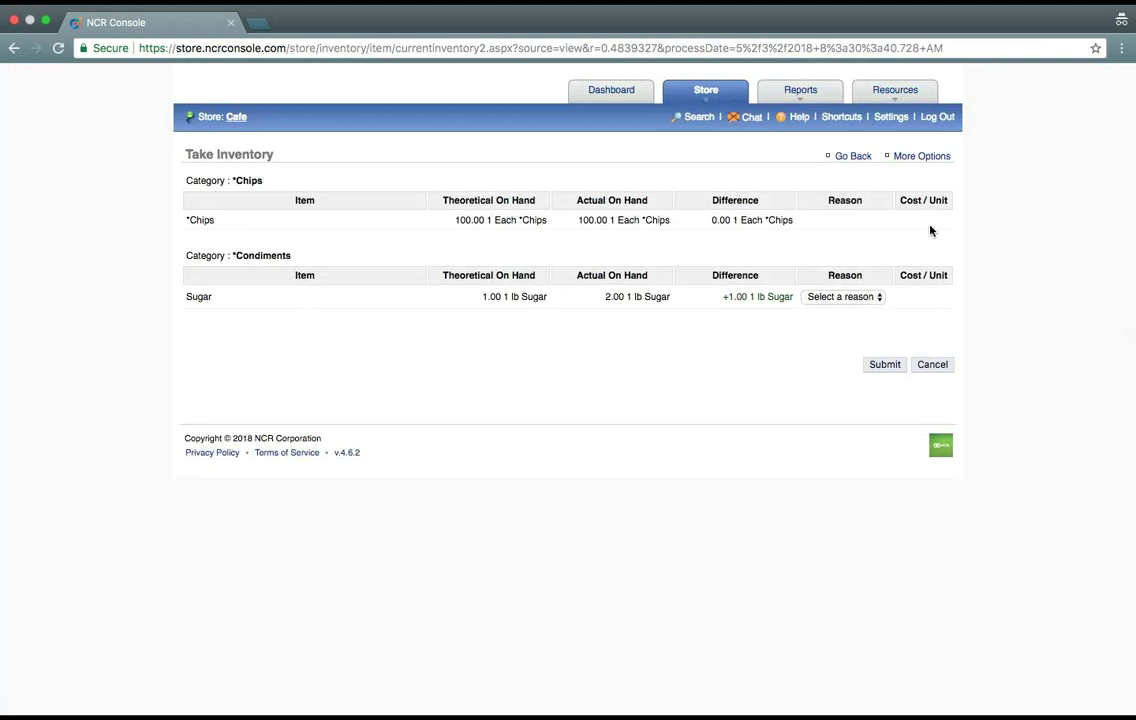
- Set the reason for the Sugar difference to Transfer, and submit and confirm the inventory reconciliation
click(845, 296)
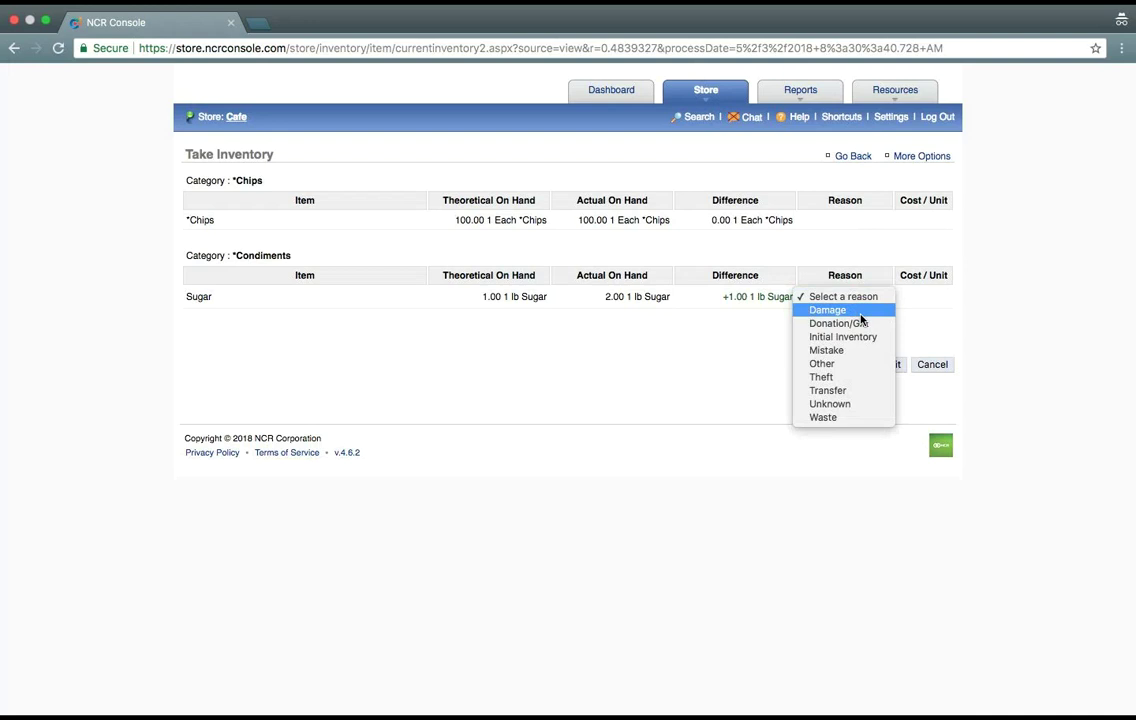
click(855, 389)
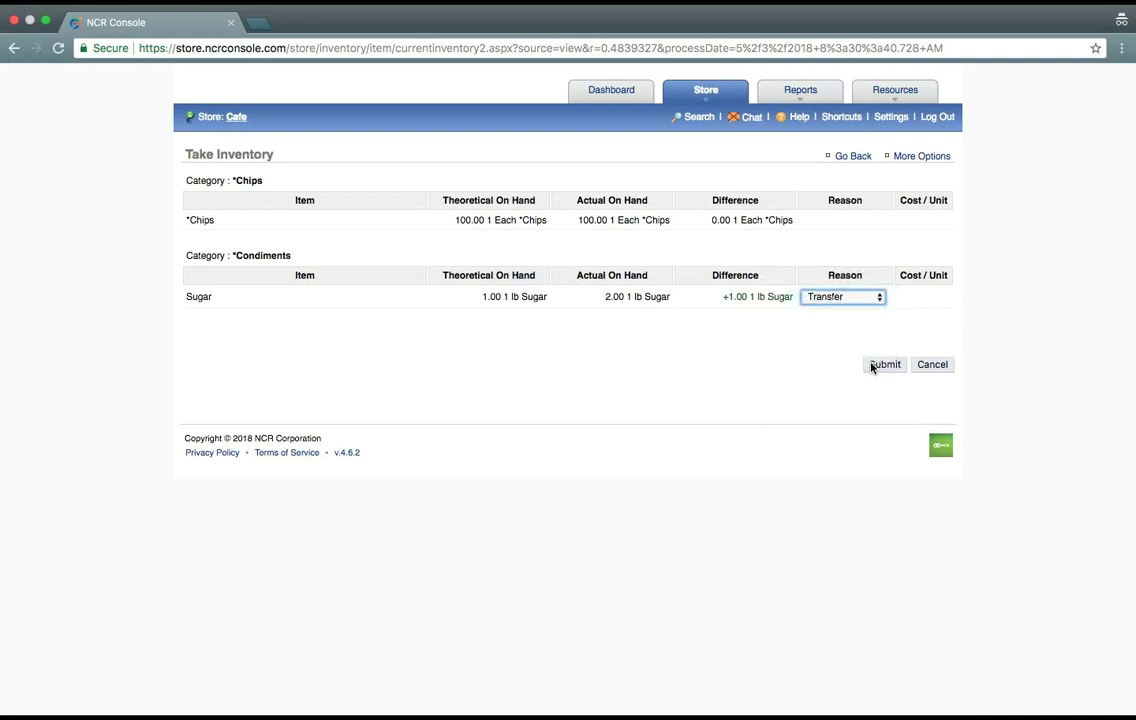
click(872, 365)
click(718, 141)
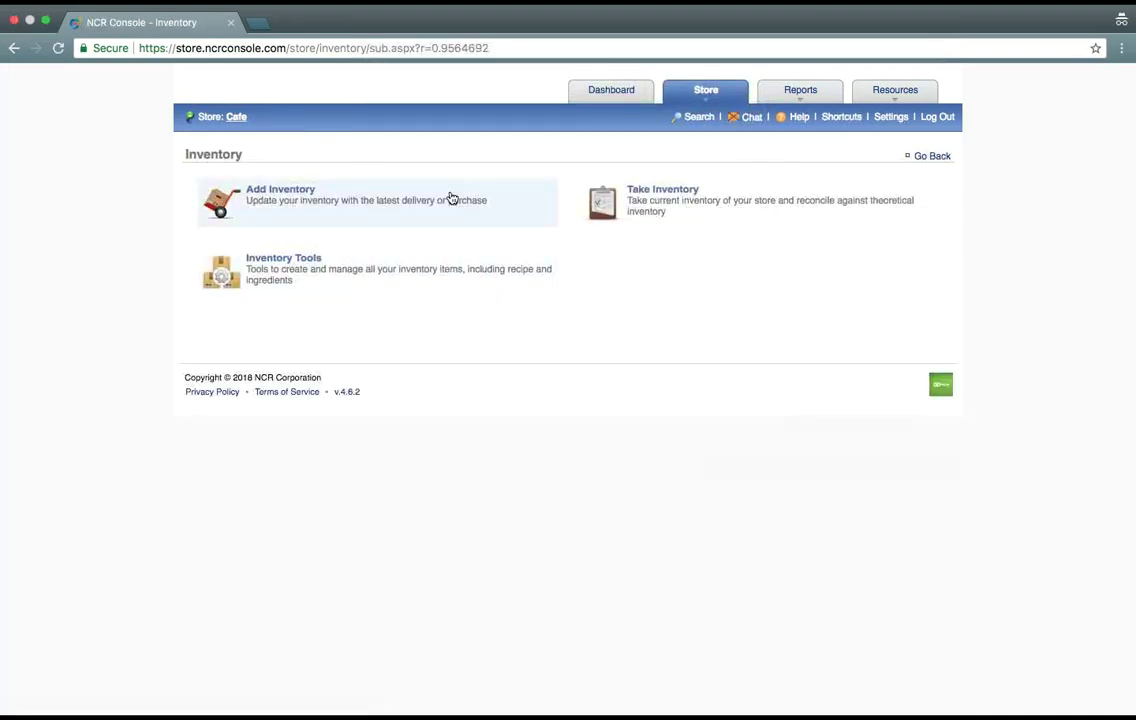
- Open Add Inventory and set its effective date to 5/2/2018
click(451, 198)
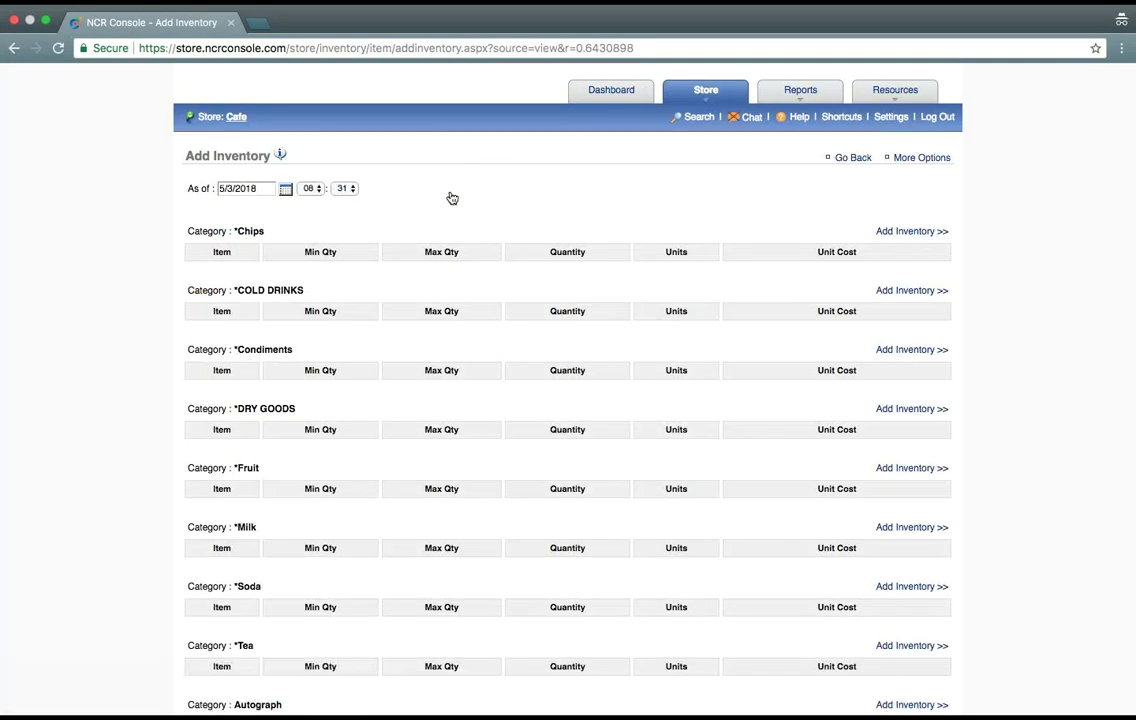
scroll(583, 438, down, 2)
scroll(583, 440, up, 3)
click(285, 188)
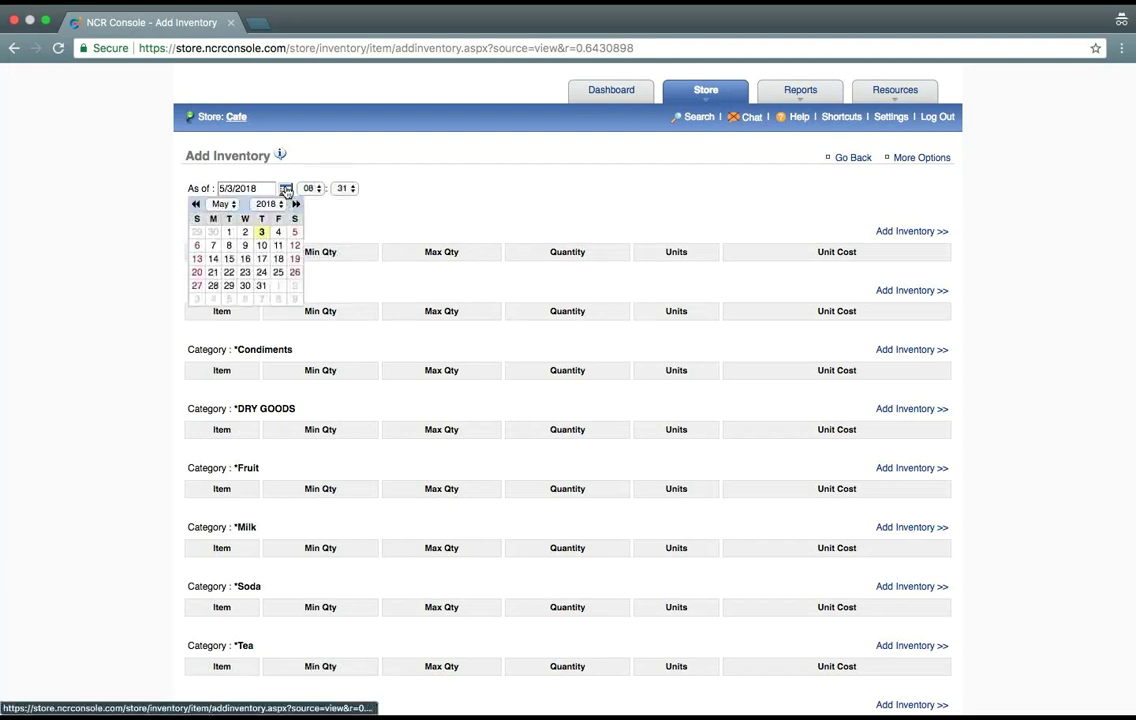
click(246, 231)
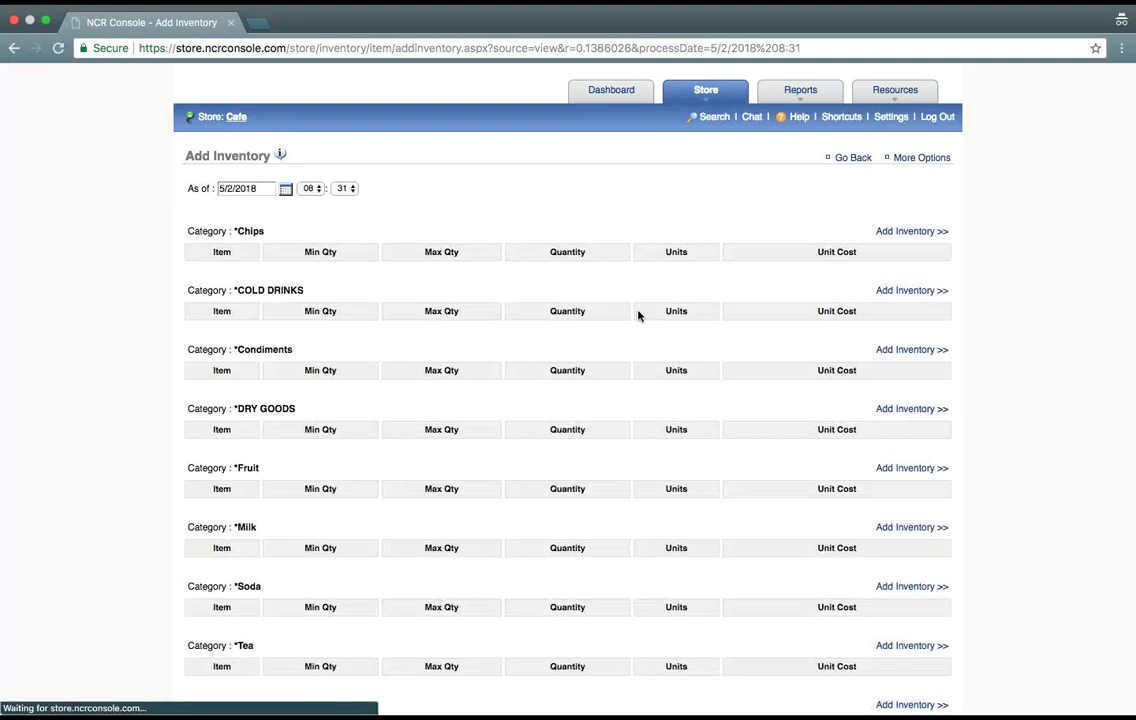
- Add a quantity of 1 case of Tea Pack to the *Tea category
scroll(578, 450, down, 3)
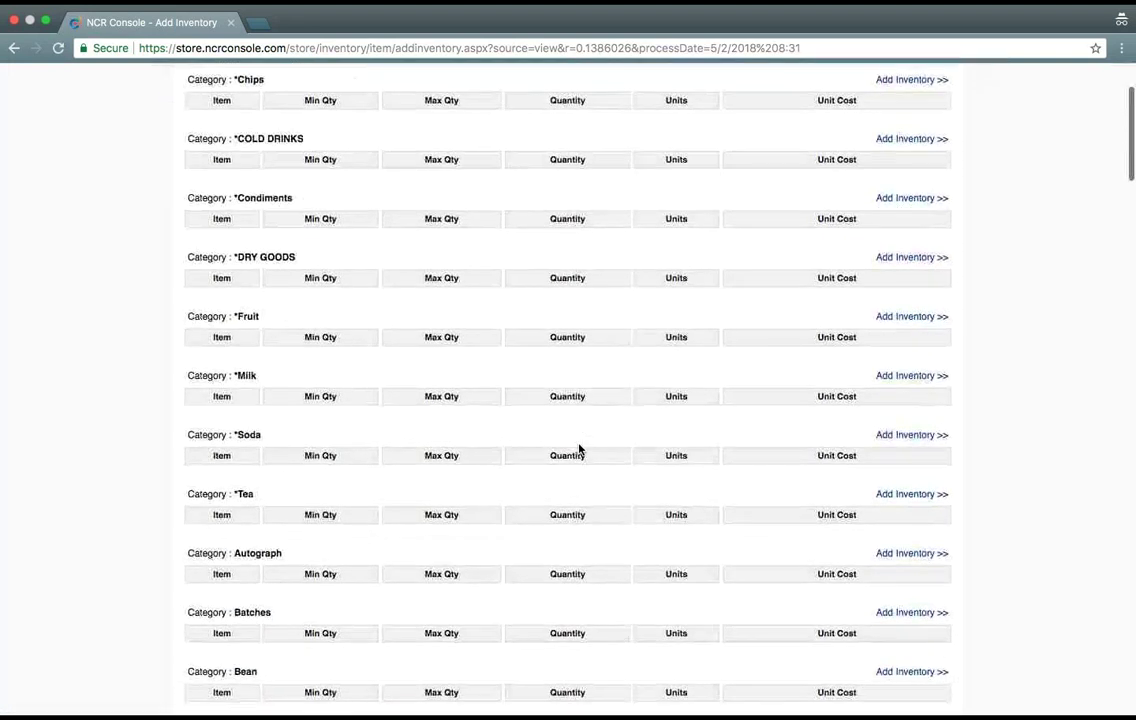
scroll(578, 450, down, 3)
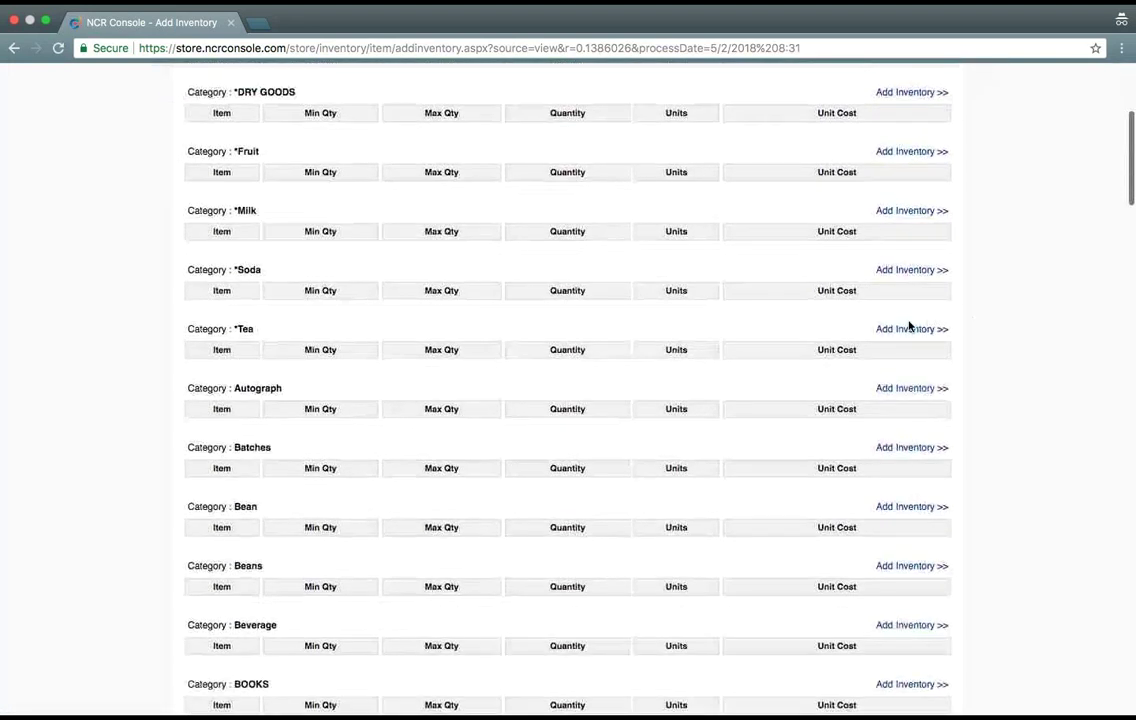
click(909, 328)
click(683, 237)
text(1)
click(901, 252)
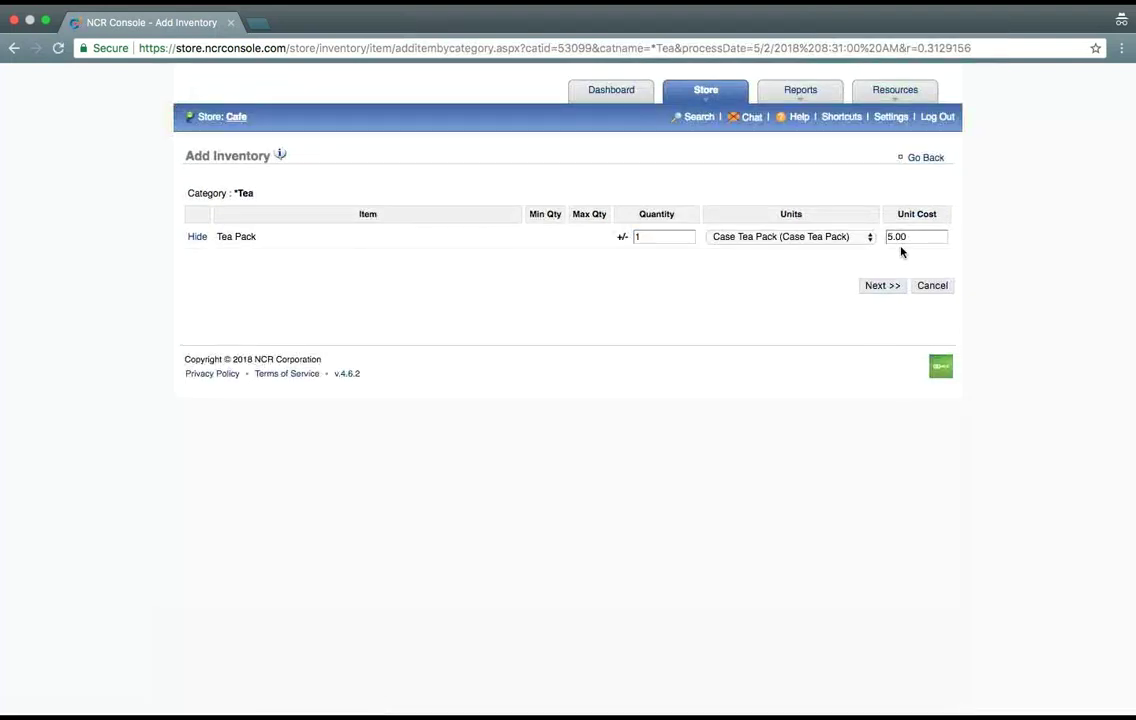
click(893, 286)
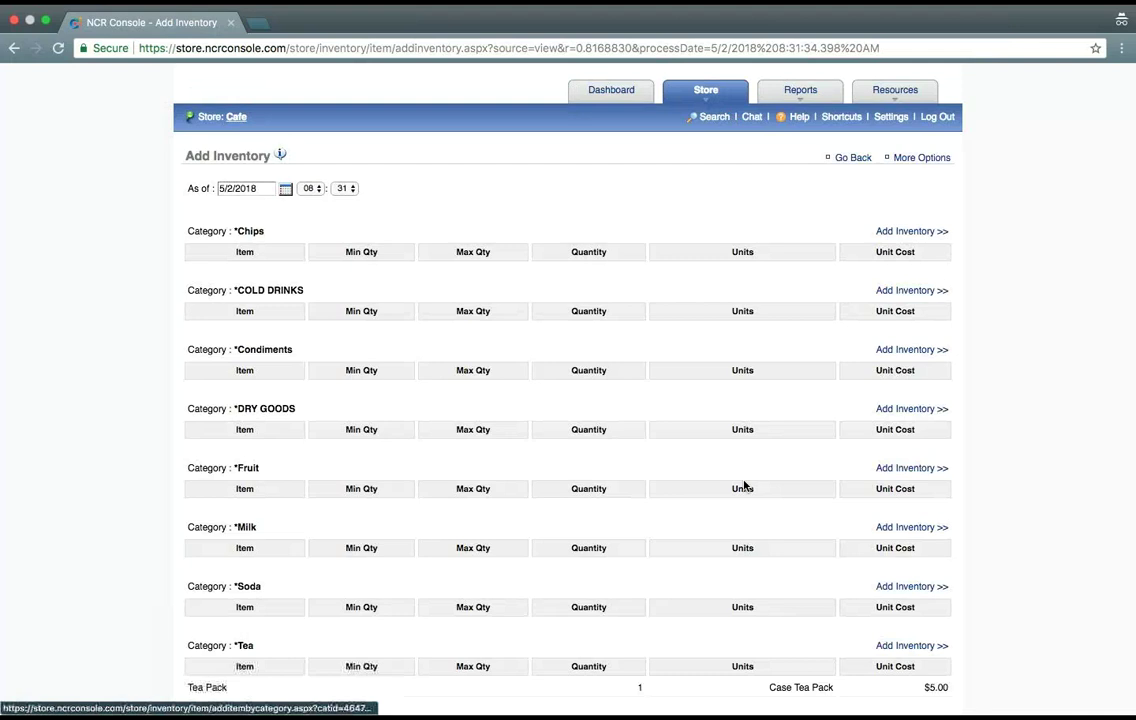
- Finalize the added inventory for 5/2/2018 and confirm the saved changes
scroll(743, 484, down, 15)
scroll(743, 484, down, 20)
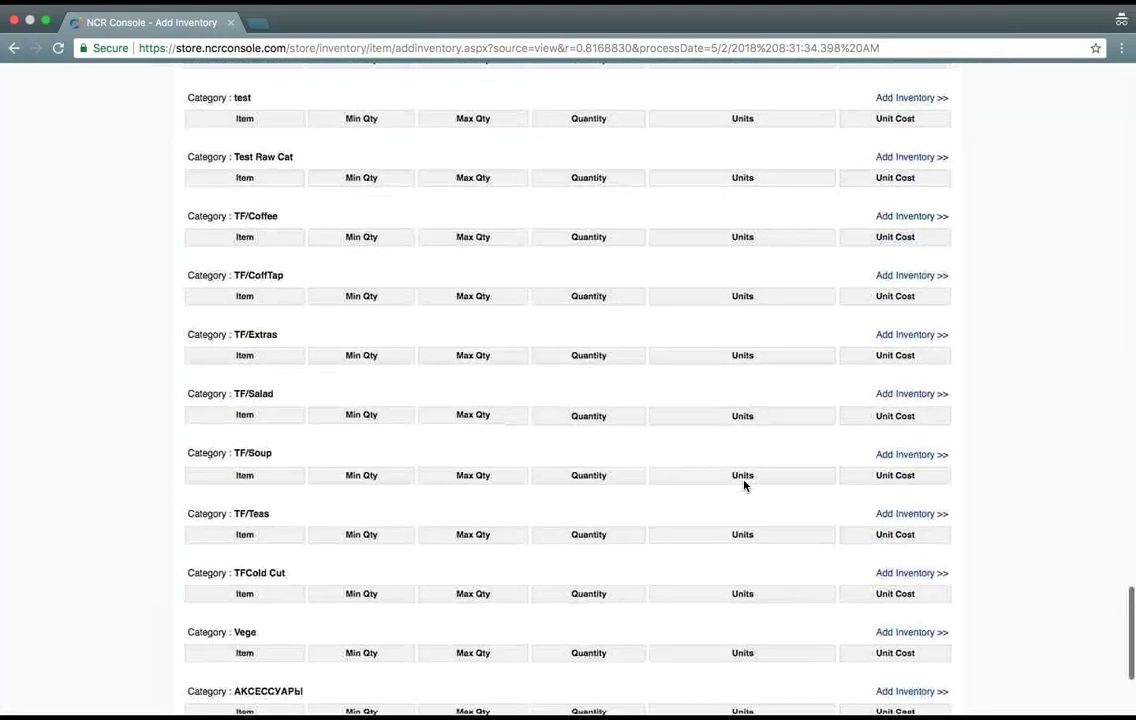
scroll(743, 484, down, 3)
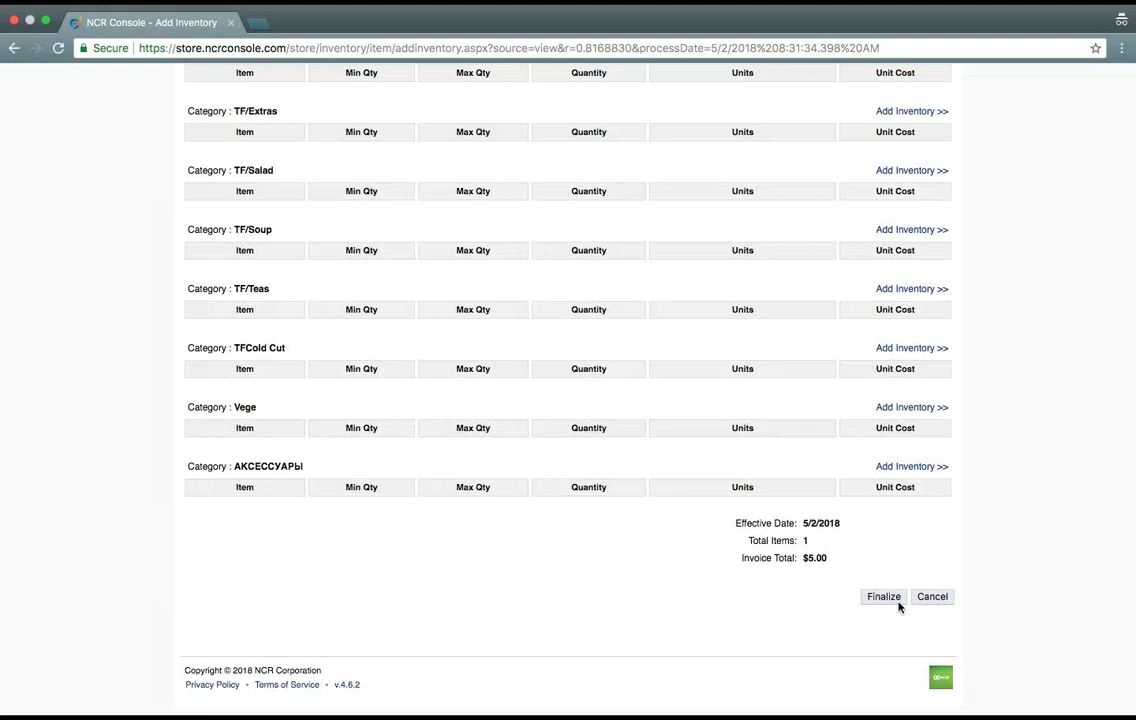
click(884, 597)
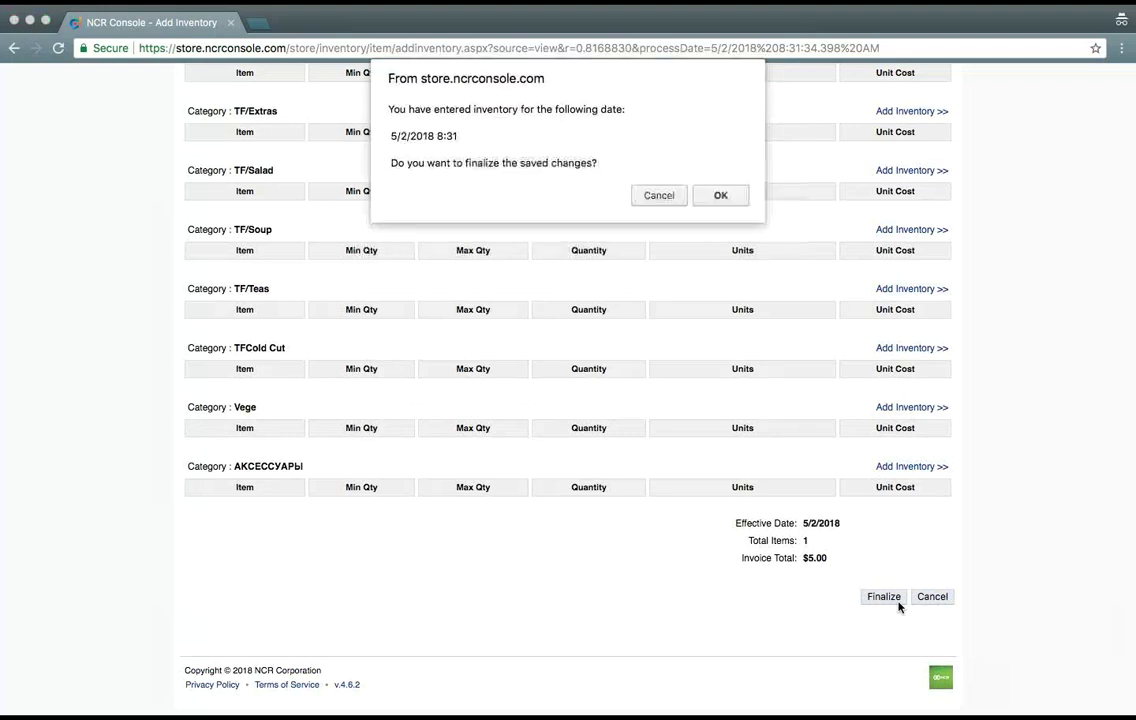
click(721, 196)
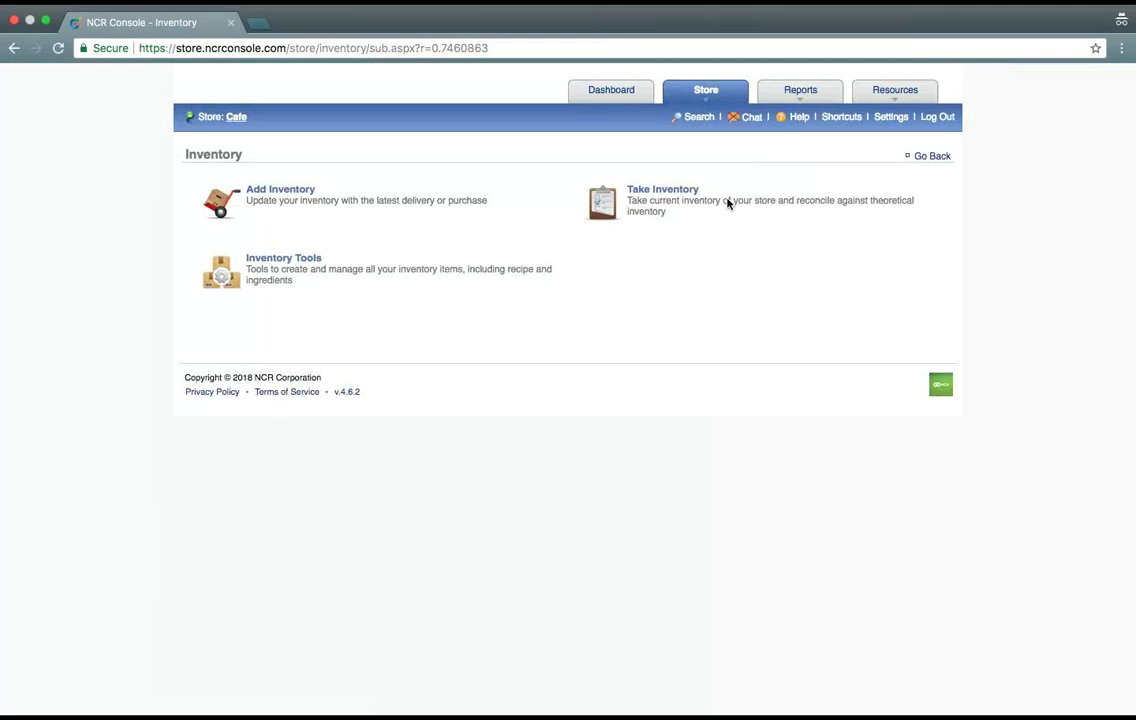
- Open the Inventory On Hand report and review the theoretical on-hand quantities, average unit costs and total costs across all categories
mouse_move(721, 106)
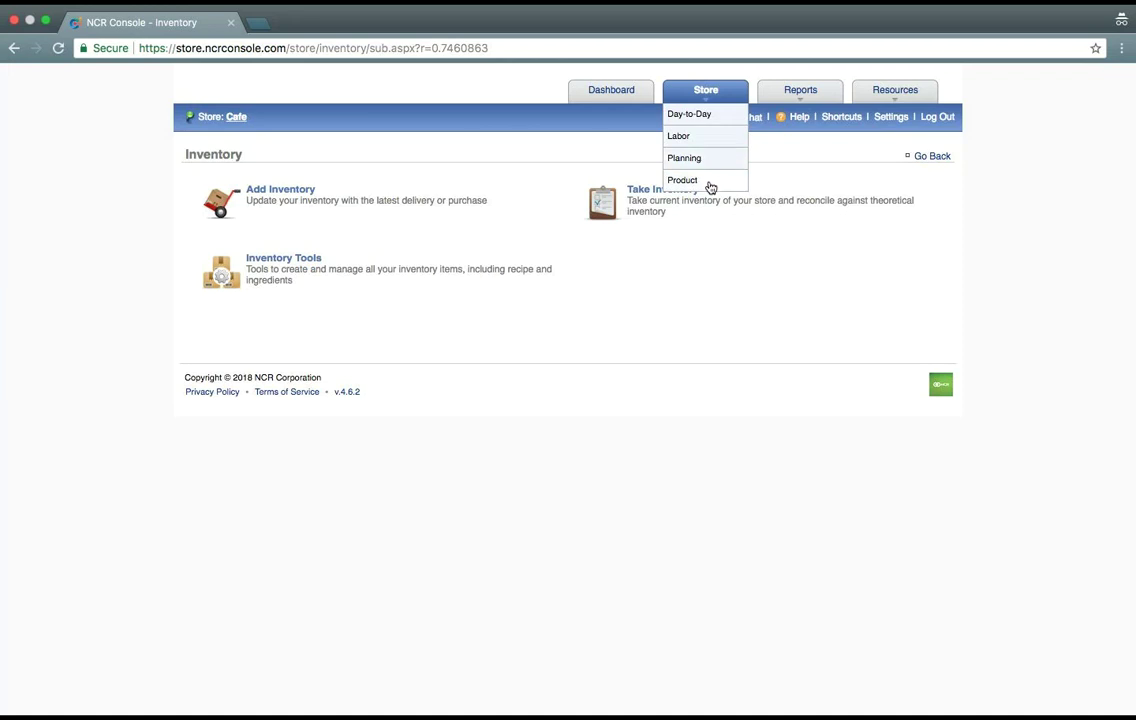
mouse_move(809, 101)
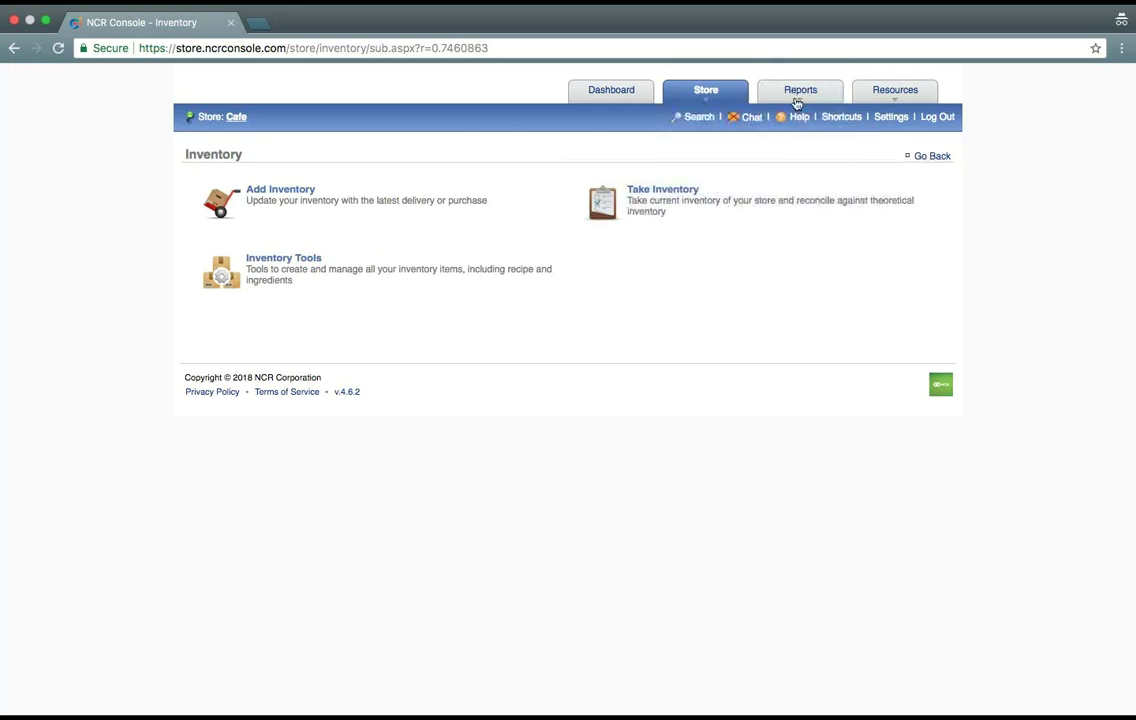
click(794, 183)
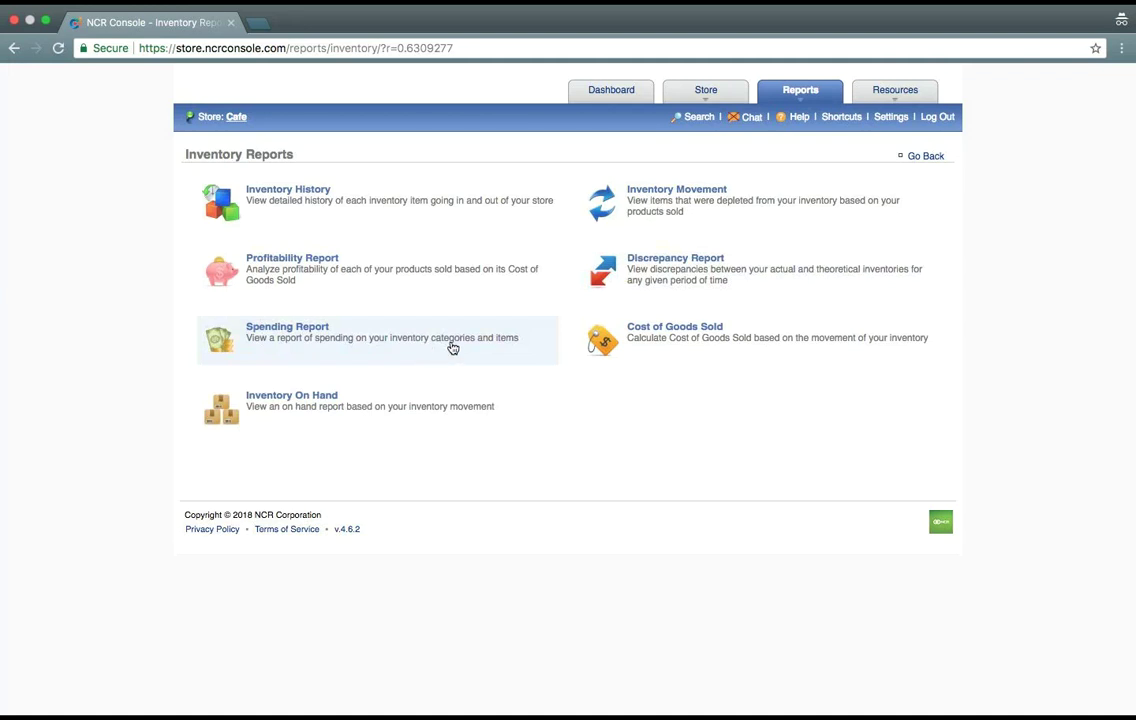
click(341, 415)
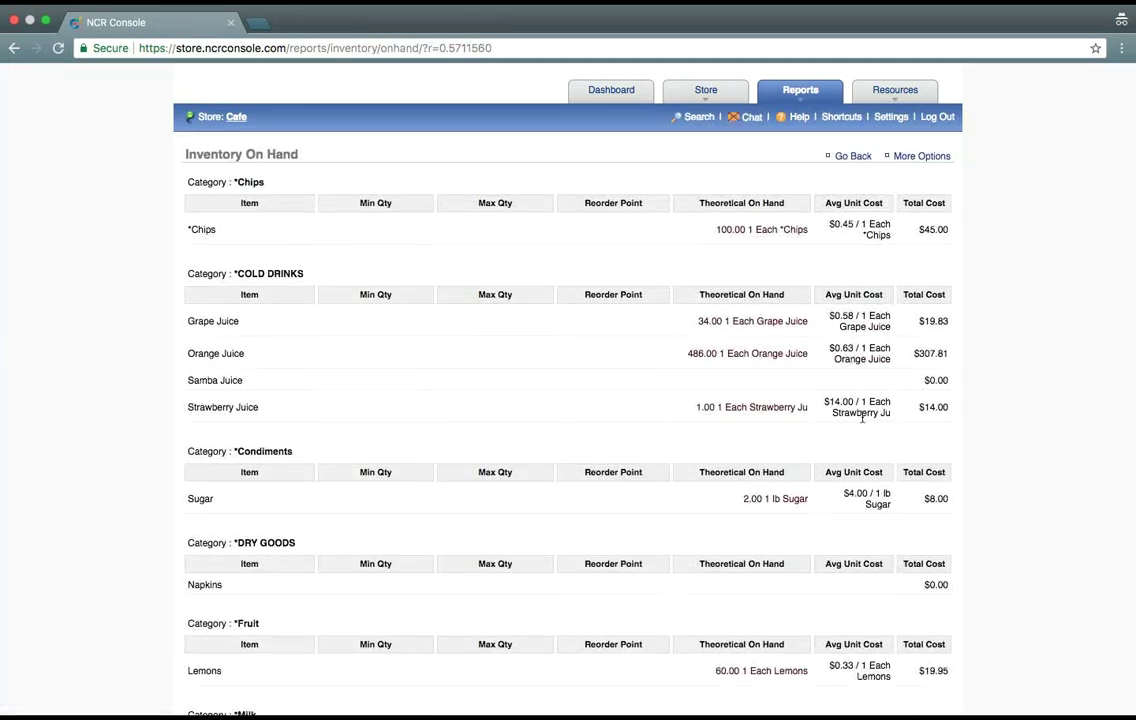
key(ctrl+Up)
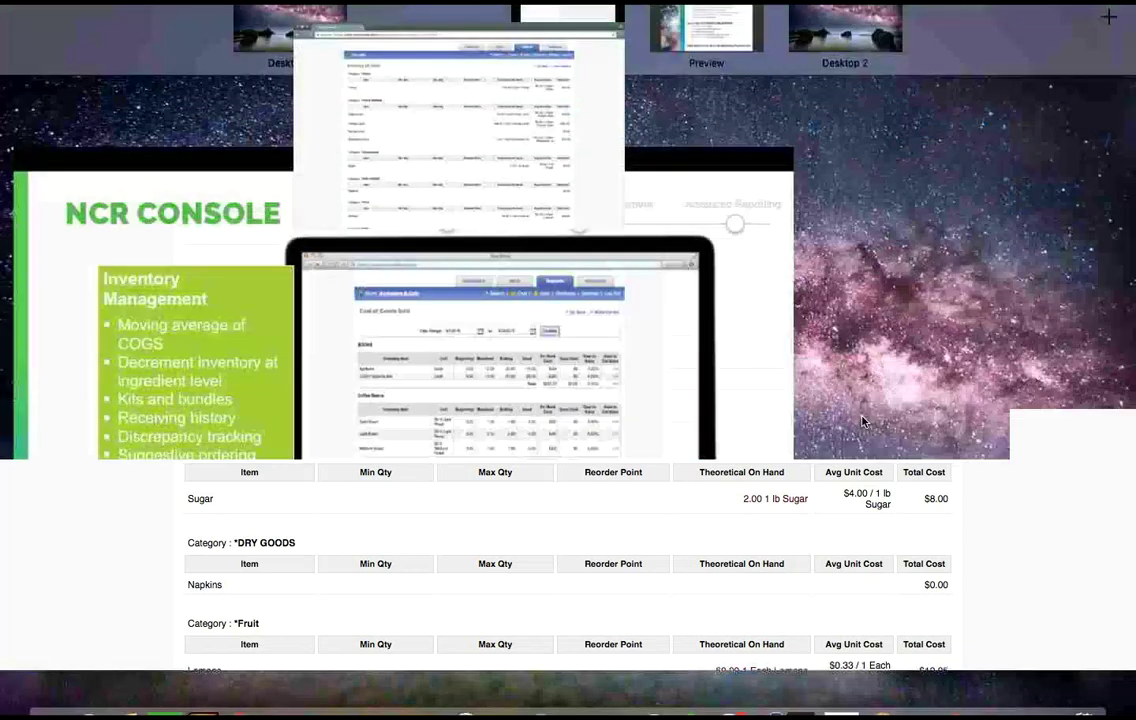
click(453, 78)
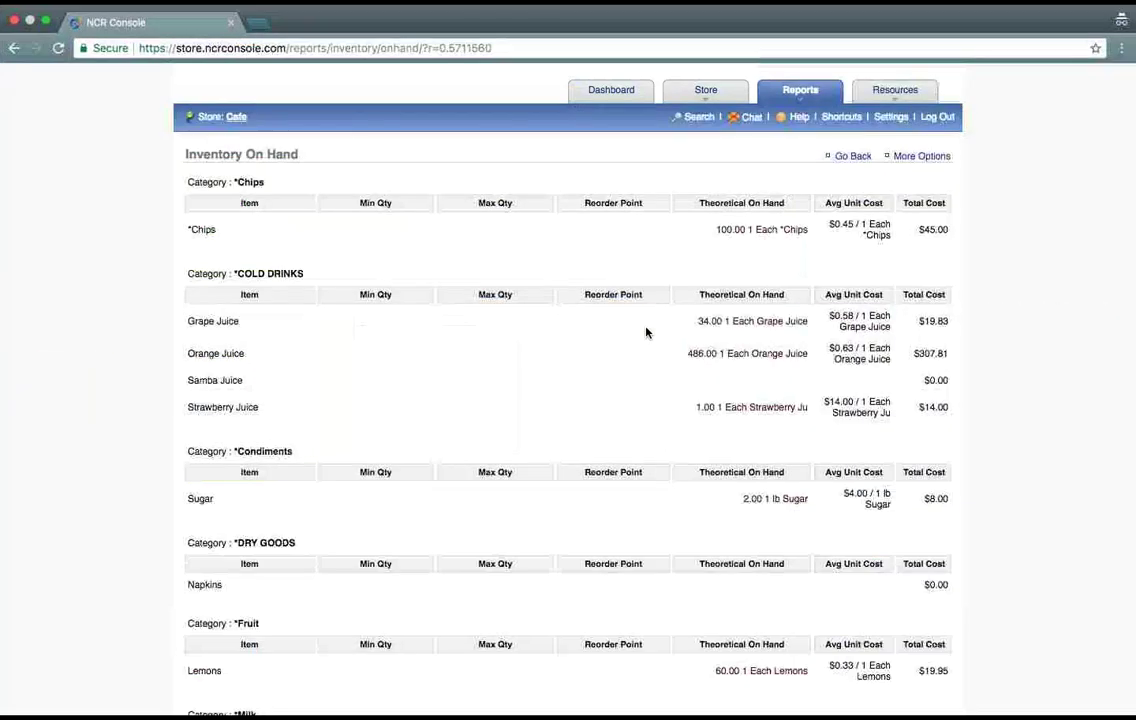
scroll(645, 332, down, 15)
scroll(645, 332, down, 20)
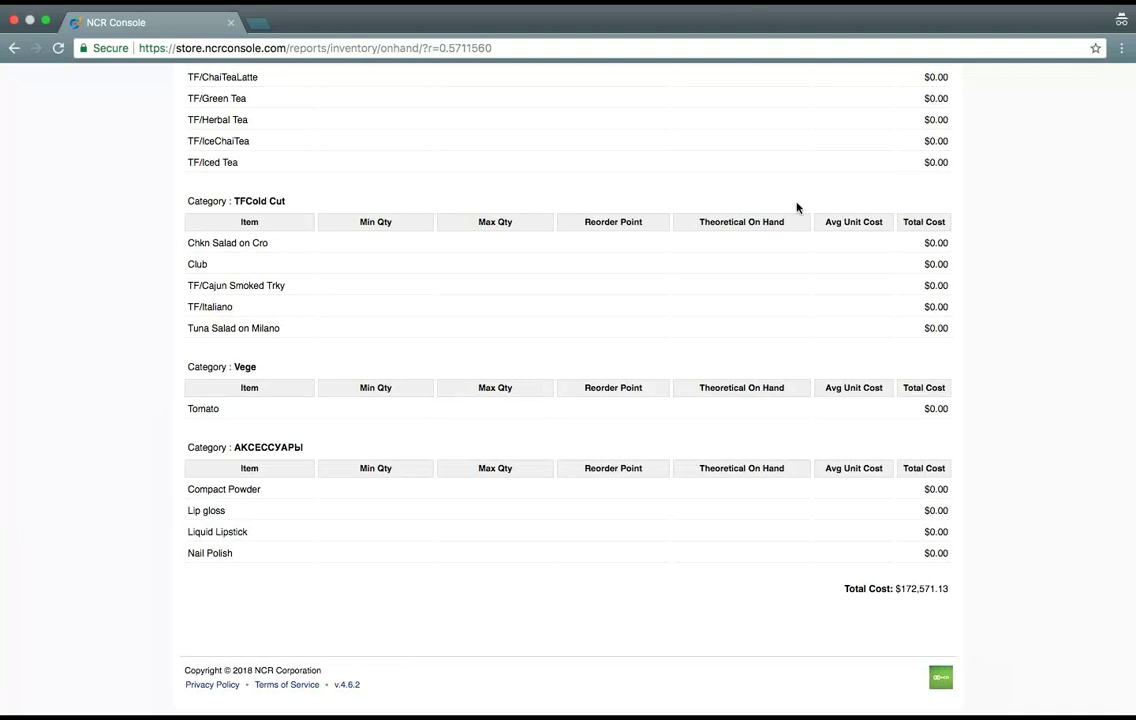
scroll(784, 271, up, 15)
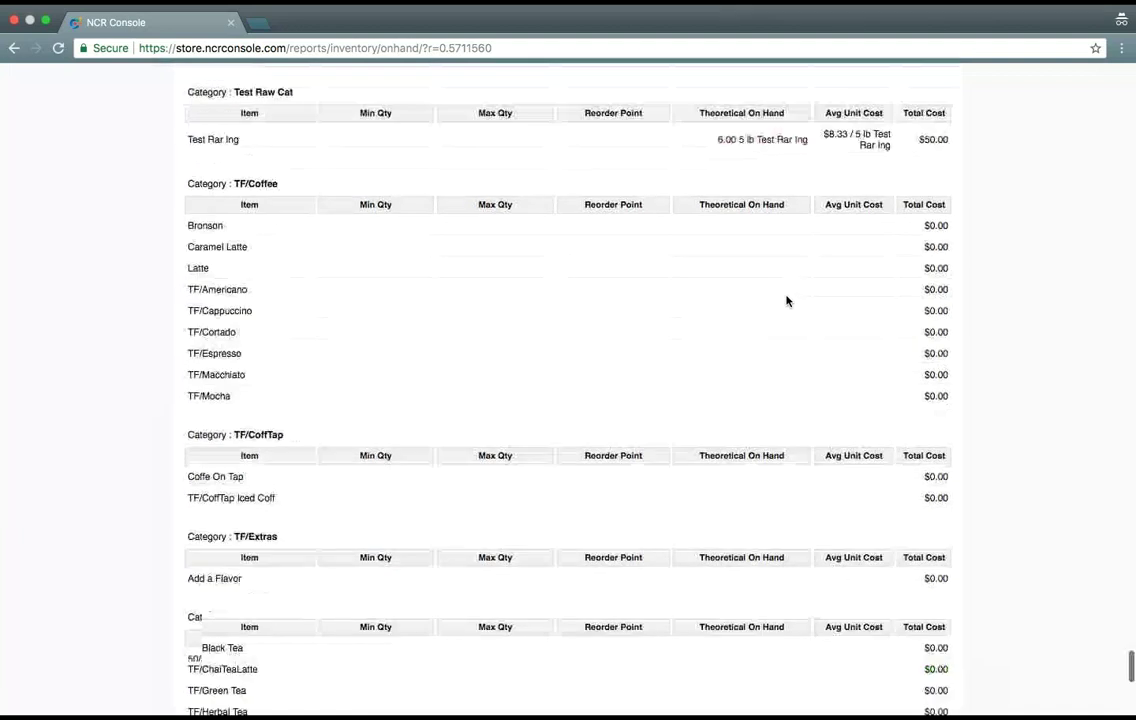
scroll(786, 299, up, 15)
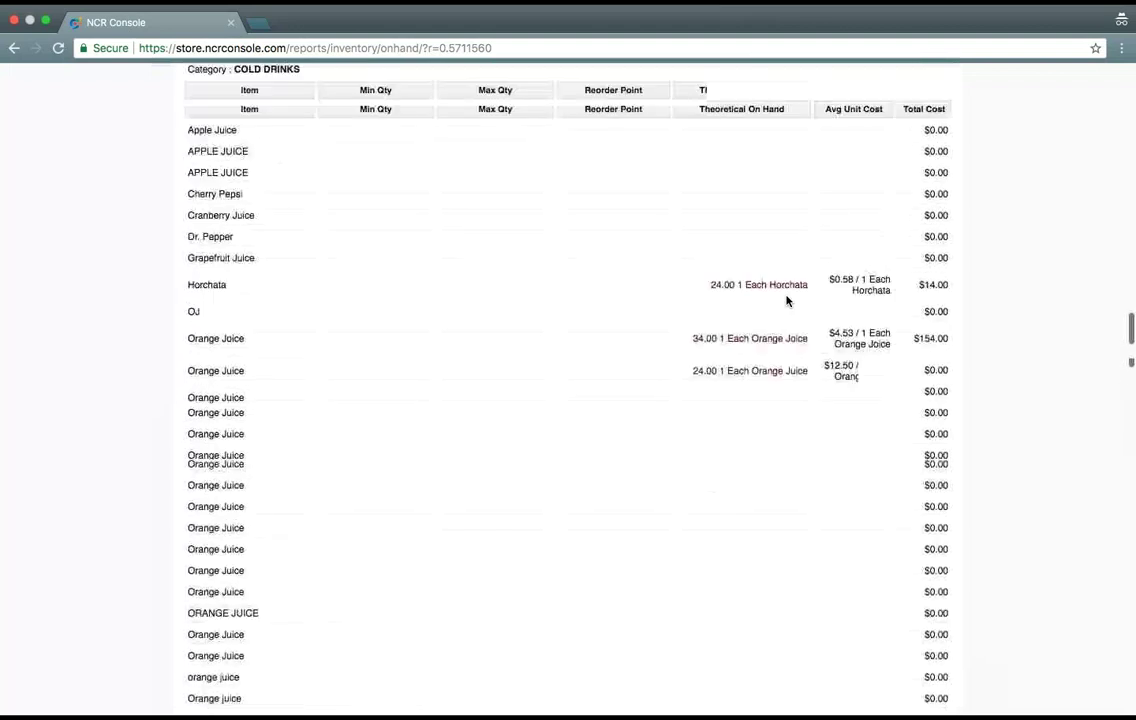
- Open the notification settings to view the inventory par level and reorder point report options
mouse_move(877, 97)
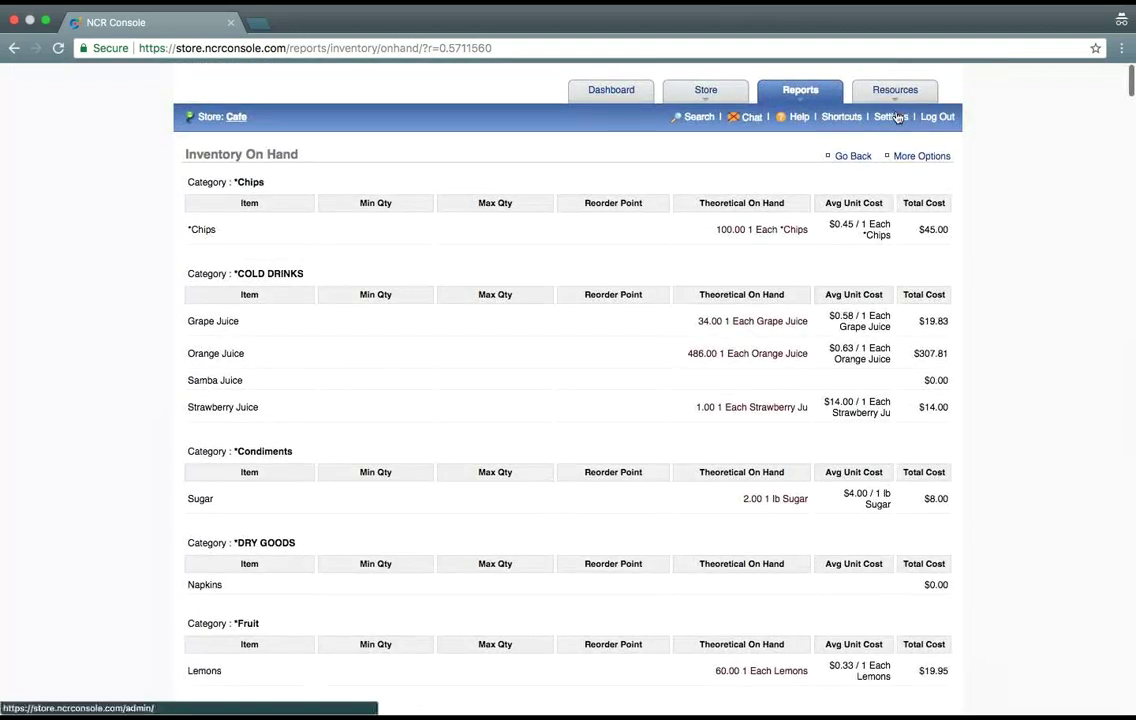
click(896, 117)
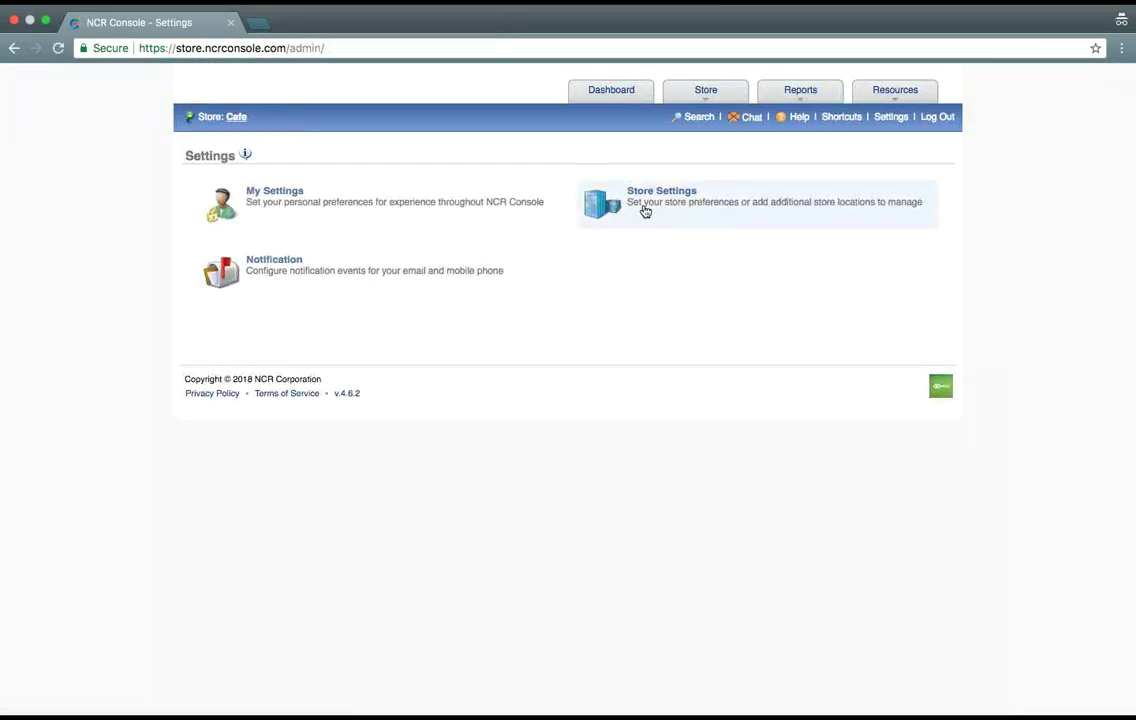
click(437, 265)
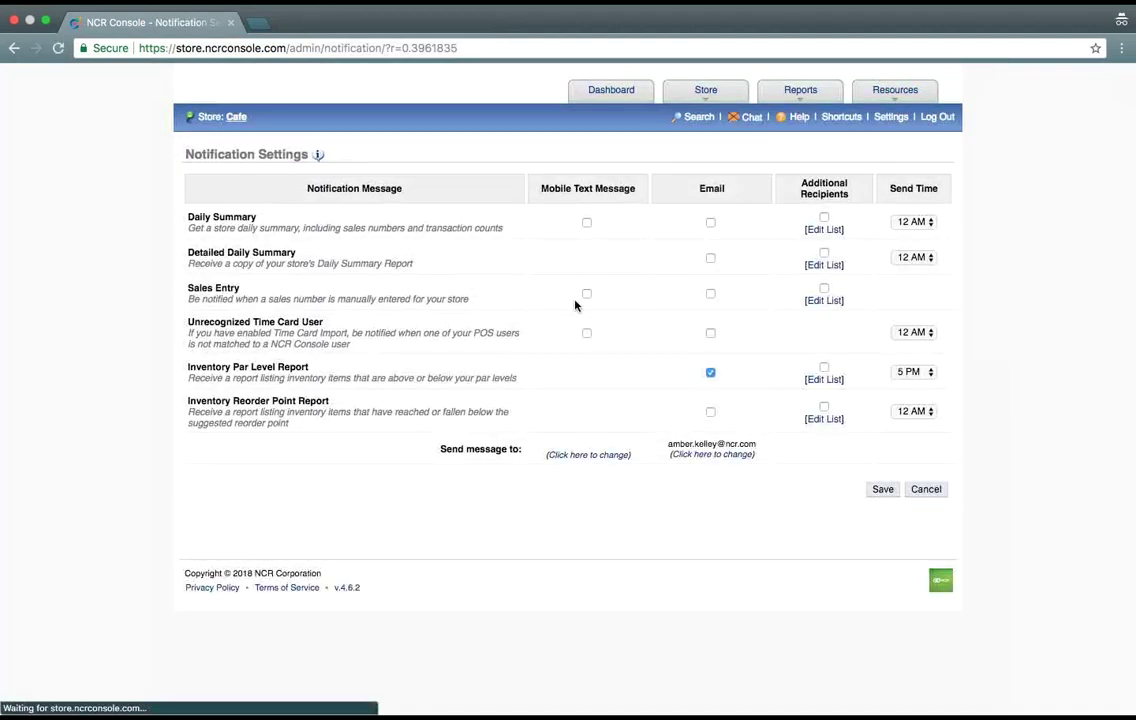